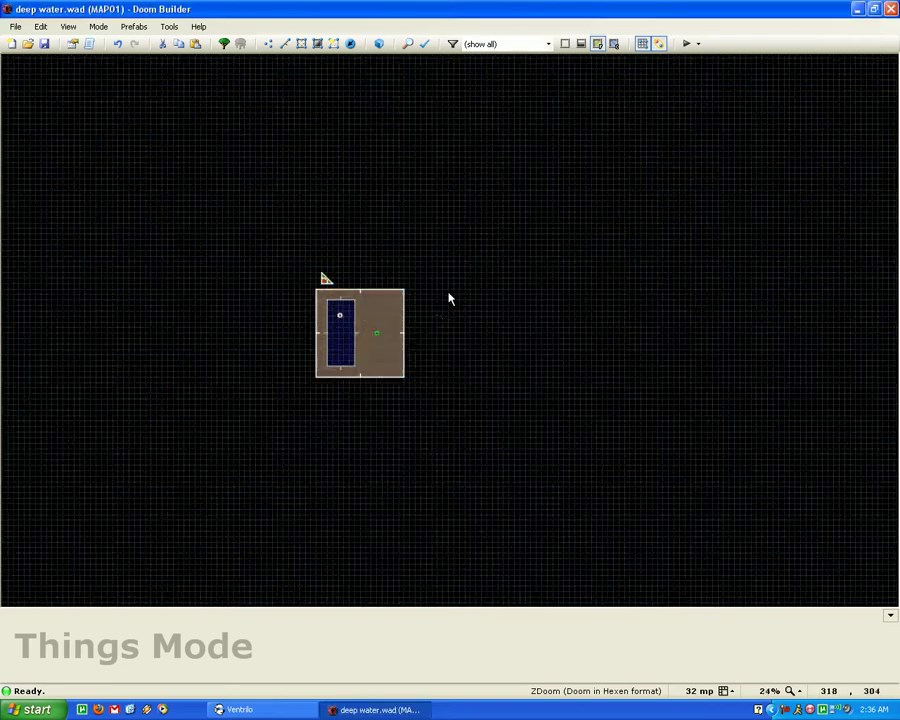
Step: Draw a 512x512 square sector to the right of the existing room
{"action": "scroll", "coordinate": [432, 309], "scroll_direction": "up", "scroll_amount": 2}
{"action": "scroll", "coordinate": [438, 309], "scroll_direction": "up", "scroll_amount": 3}
{"action": "scroll", "coordinate": [425, 292], "scroll_direction": "up", "scroll_amount": 2}
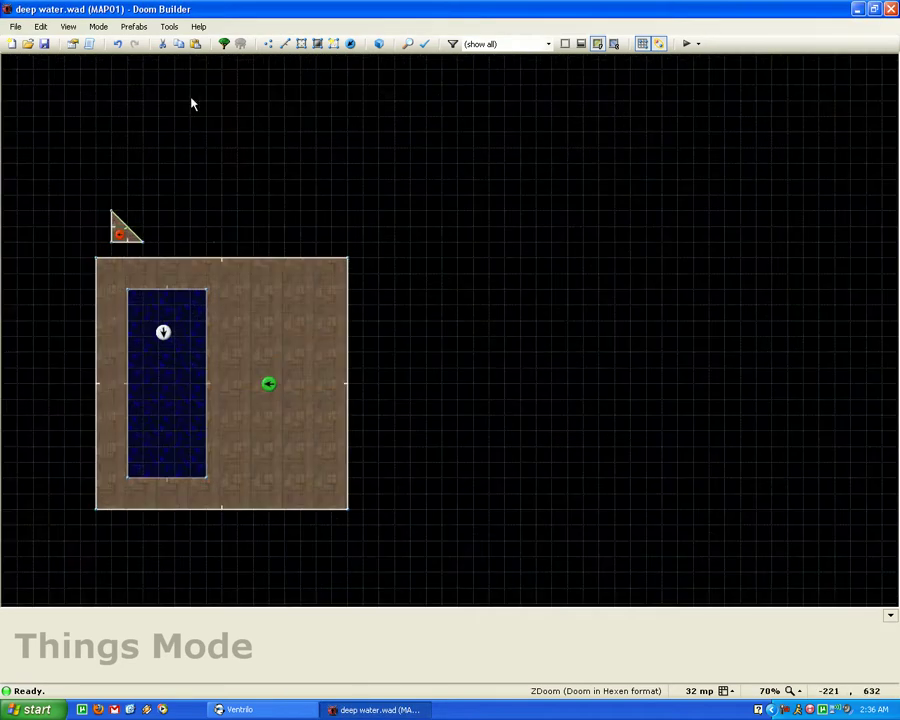
{"action": "left_click", "coordinate": [300, 44]}
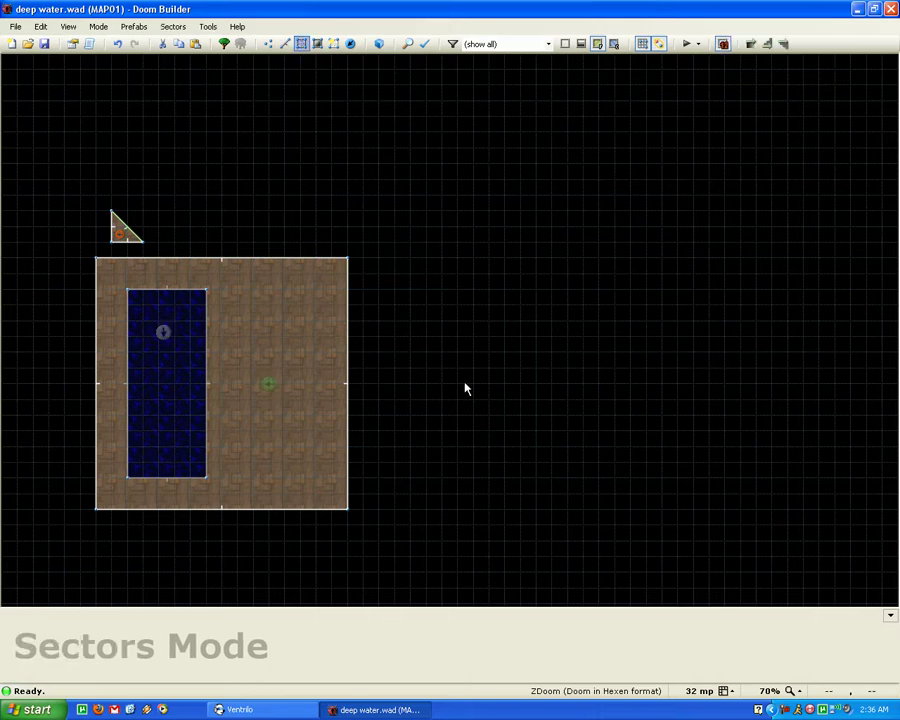
{"action": "left_click", "coordinate": [410, 510]}
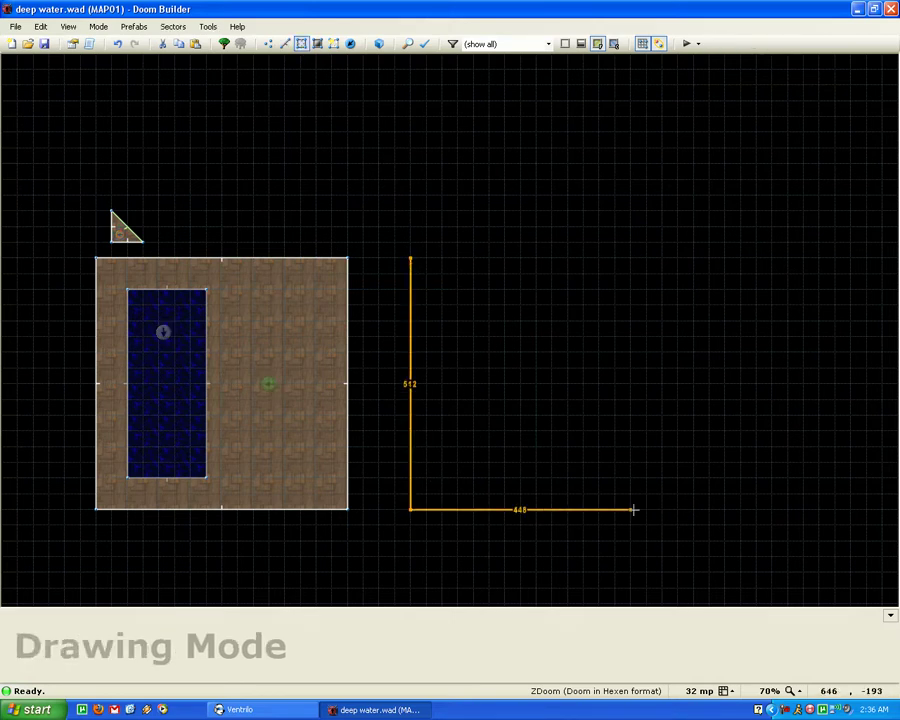
{"action": "left_click", "coordinate": [662, 509]}
{"action": "left_click", "coordinate": [662, 258]}
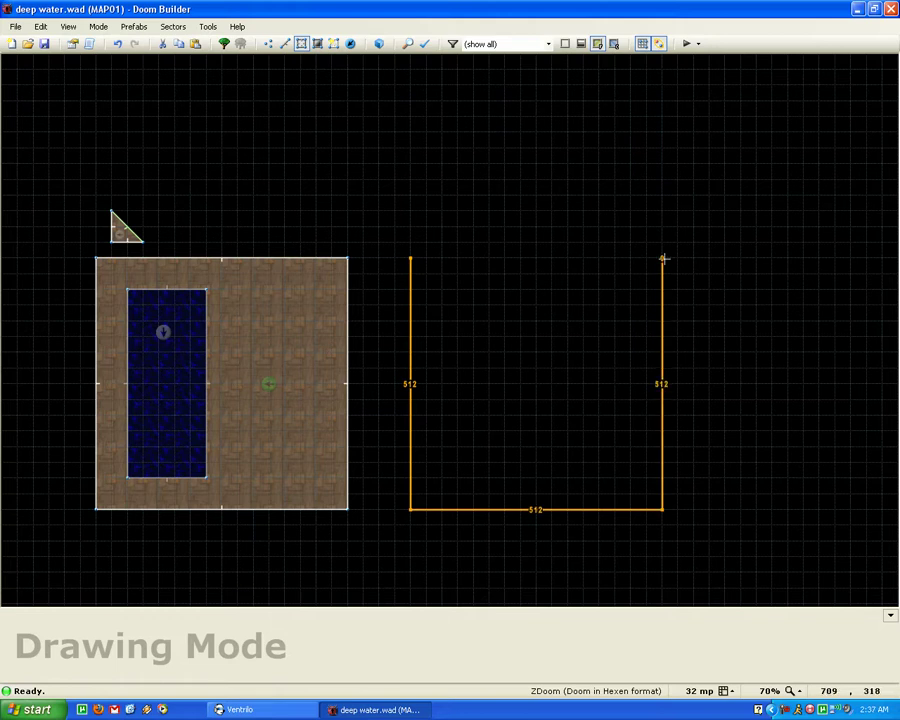
{"action": "left_click", "coordinate": [410, 258]}
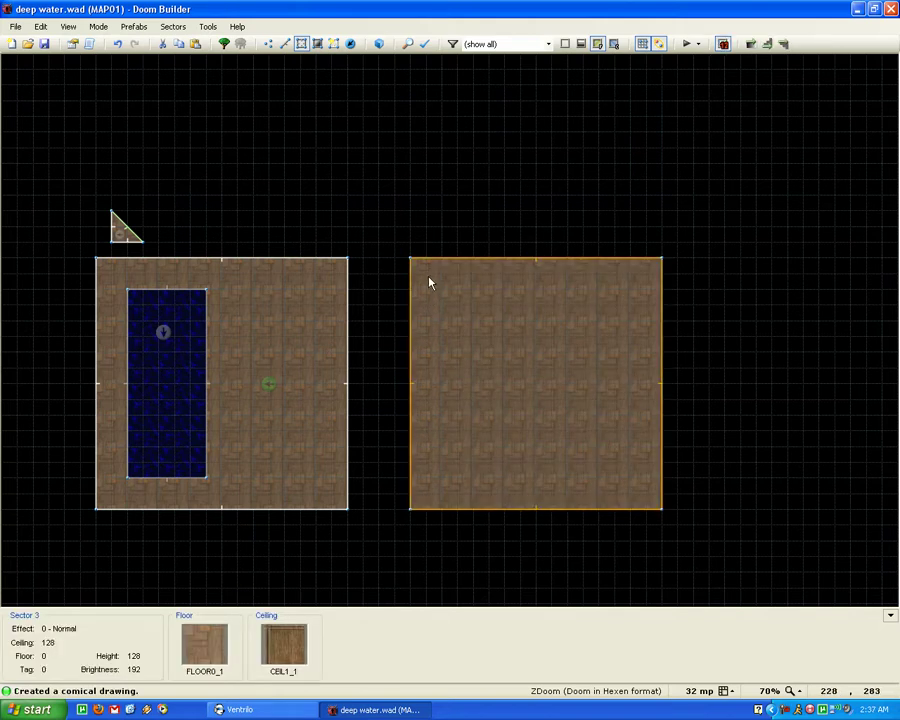
Step: Inspect the new square sector's properties, then cancel without changes
{"action": "scroll", "coordinate": [429, 283], "scroll_direction": "up", "scroll_amount": 2}
{"action": "right_click", "coordinate": [425, 283]}
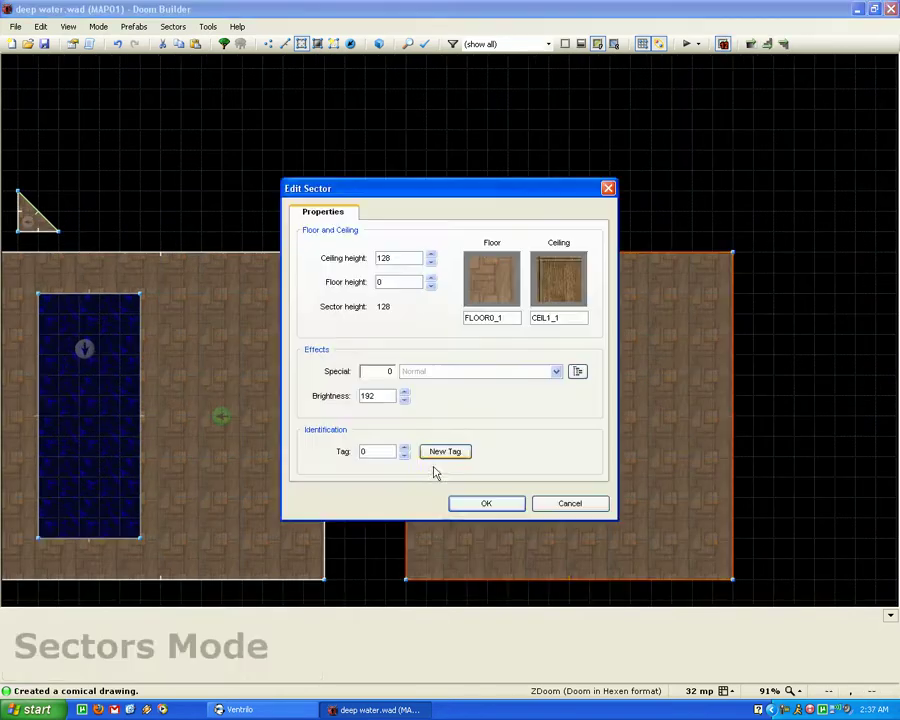
{"action": "left_click", "coordinate": [571, 501]}
Step: Draw a tall narrow rectangle sector inside the new square
{"action": "left_click", "coordinate": [289, 45]}
{"action": "key", "text": "d"}
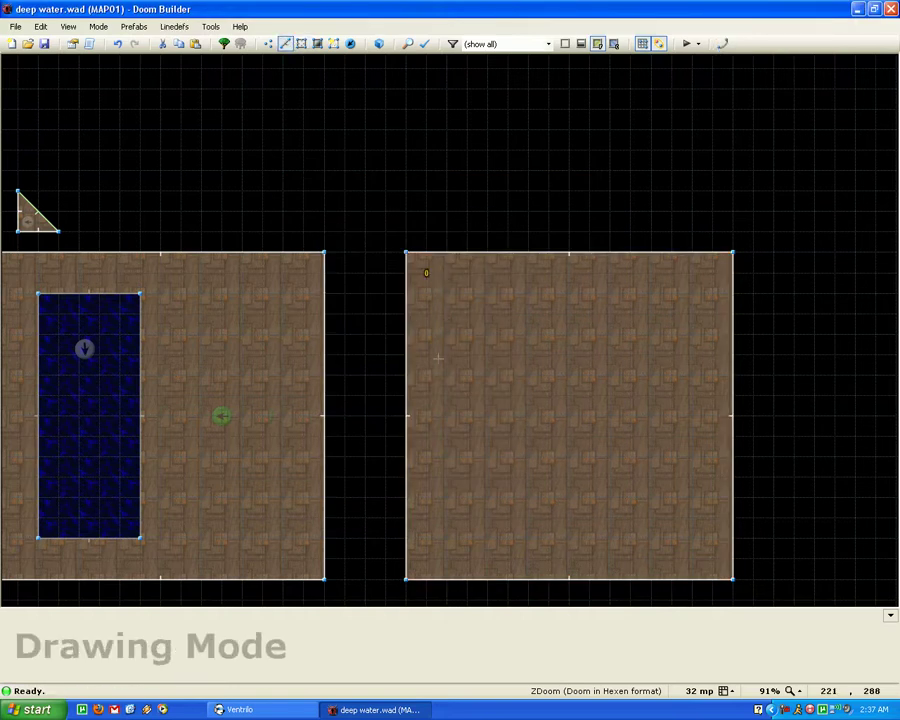
{"action": "left_click", "coordinate": [427, 273]}
{"action": "left_click", "coordinate": [423, 560]}
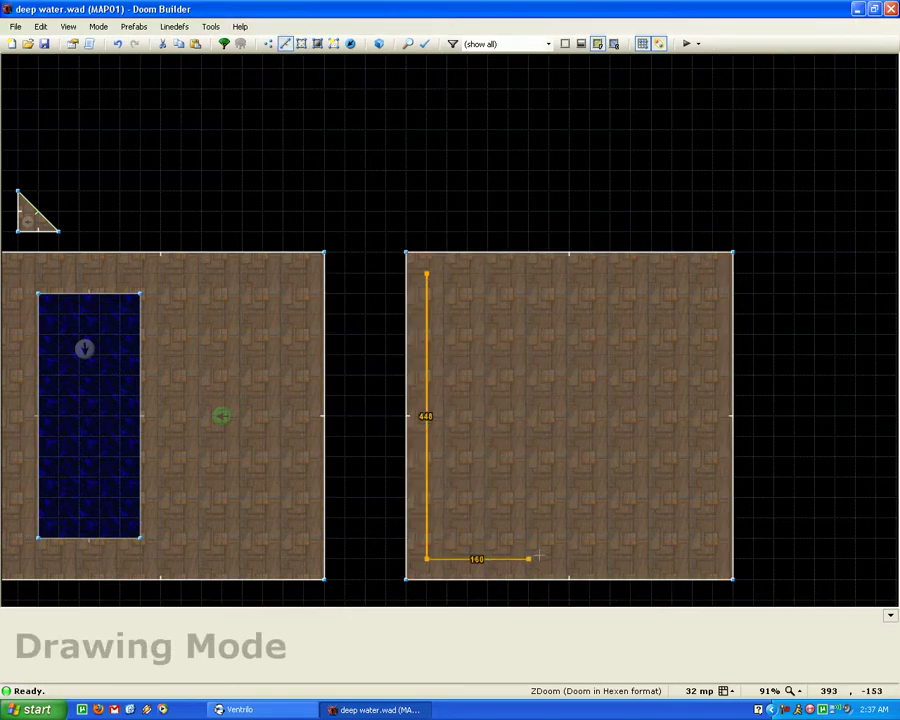
{"action": "left_click", "coordinate": [549, 559]}
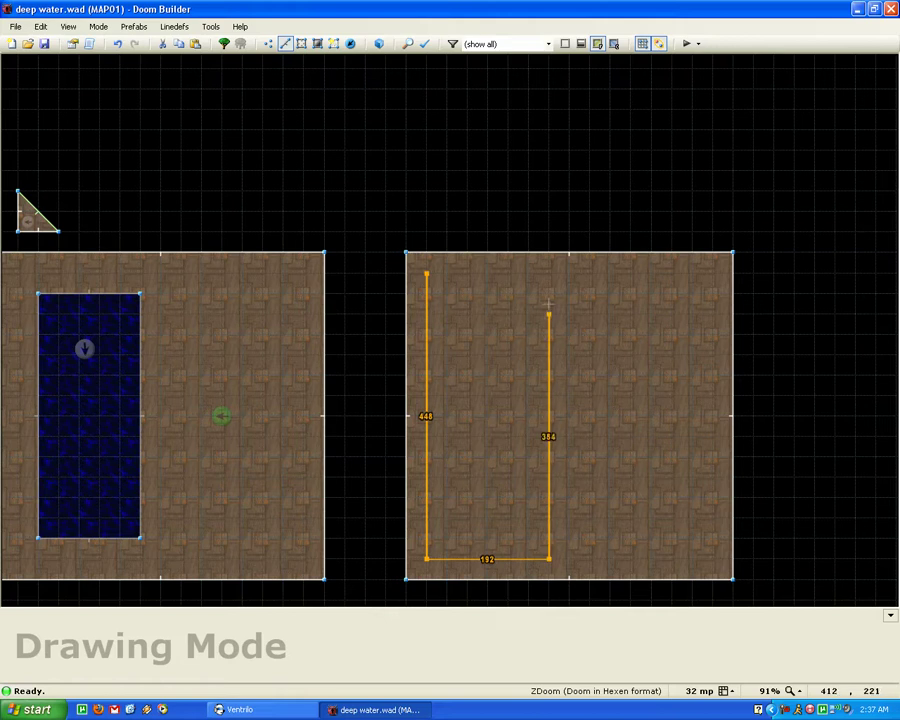
{"action": "left_click", "coordinate": [549, 273]}
{"action": "left_click", "coordinate": [428, 273]}
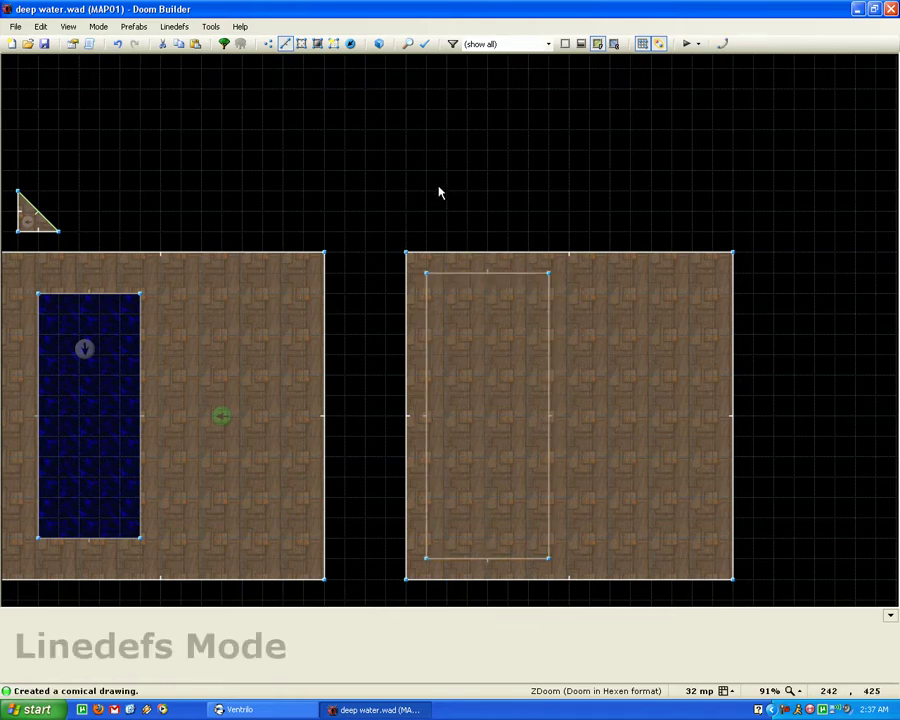
Step: Draw a small triangle sector just above the new room
{"action": "key", "text": "Insert"}
{"action": "left_click", "coordinate": [447, 232]}
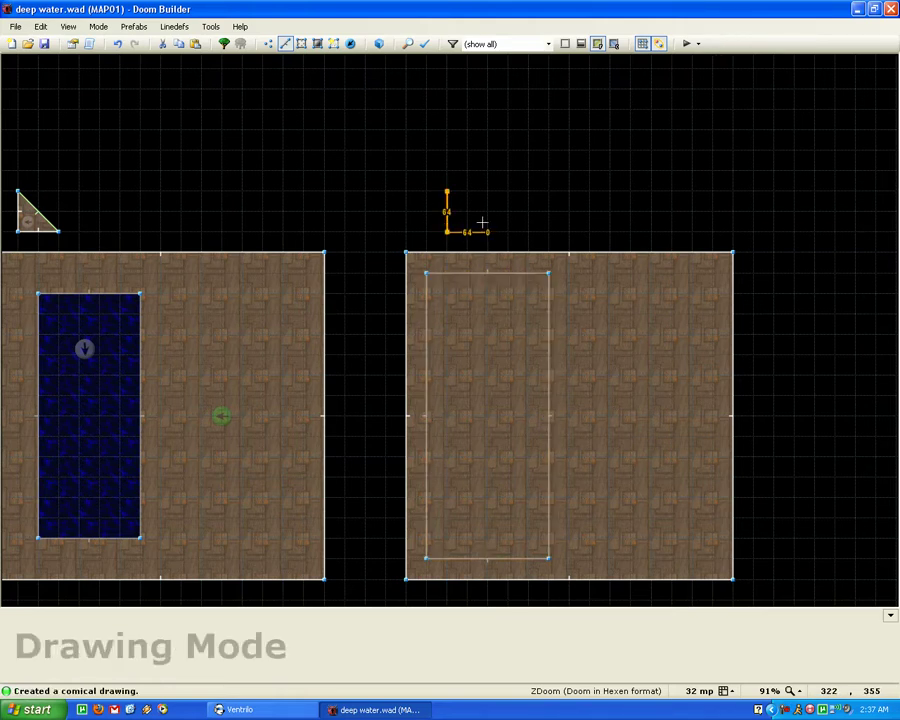
{"action": "left_click", "coordinate": [488, 232]}
{"action": "left_click", "coordinate": [447, 191]}
{"action": "scroll", "coordinate": [448, 194], "scroll_direction": "down", "scroll_amount": 2}
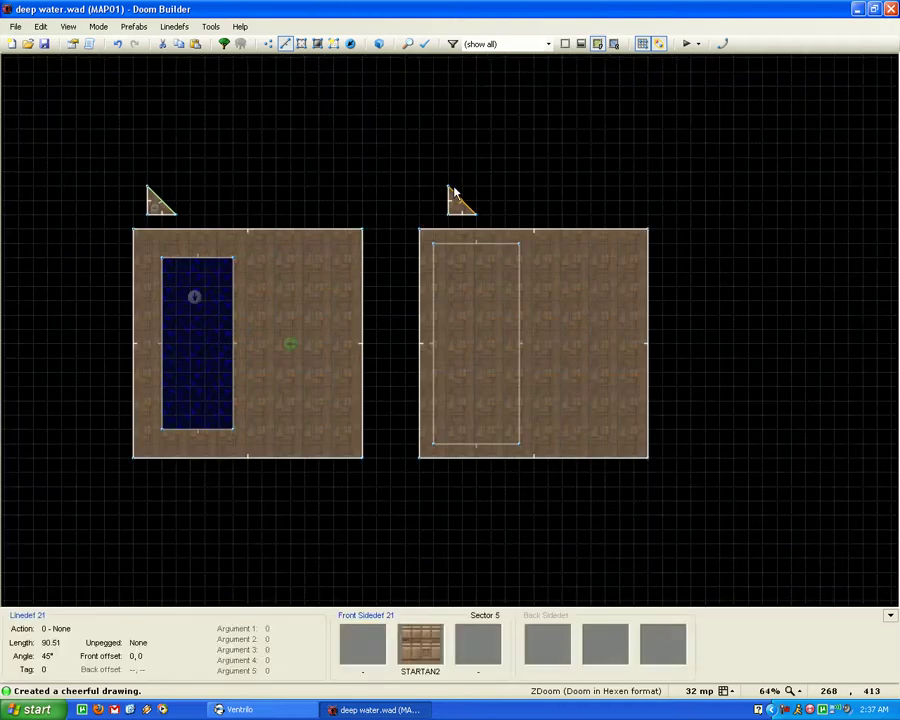
Step: Set the inner rectangle sector's floor flat to FWATER1
{"action": "left_click", "coordinate": [301, 43]}
{"action": "scroll", "coordinate": [582, 340], "scroll_direction": "up", "scroll_amount": 1}
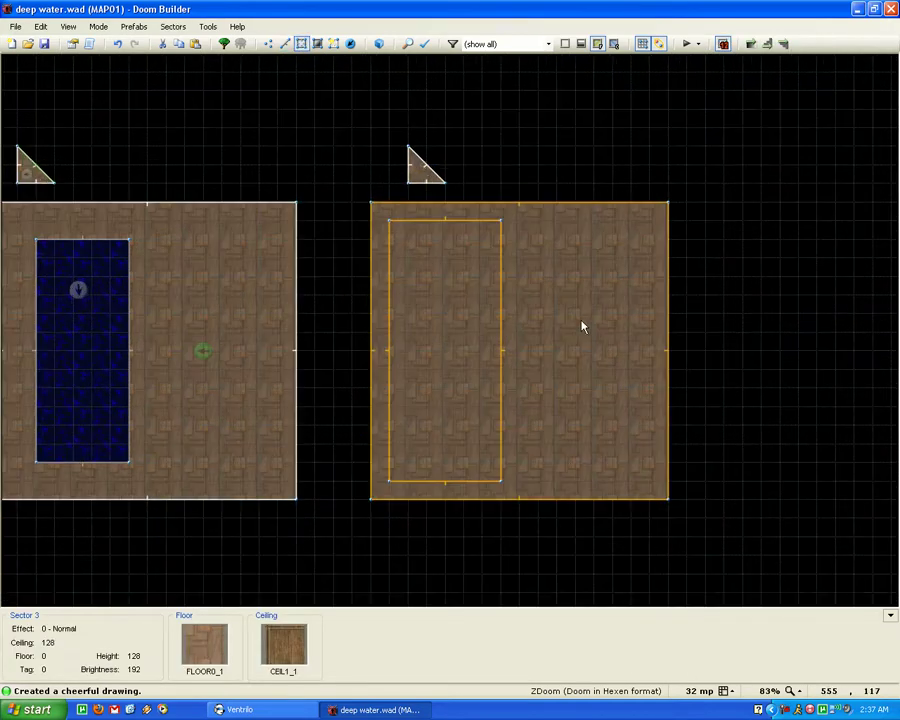
{"action": "scroll", "coordinate": [582, 326], "scroll_direction": "up", "scroll_amount": 1}
{"action": "right_click", "coordinate": [464, 343]}
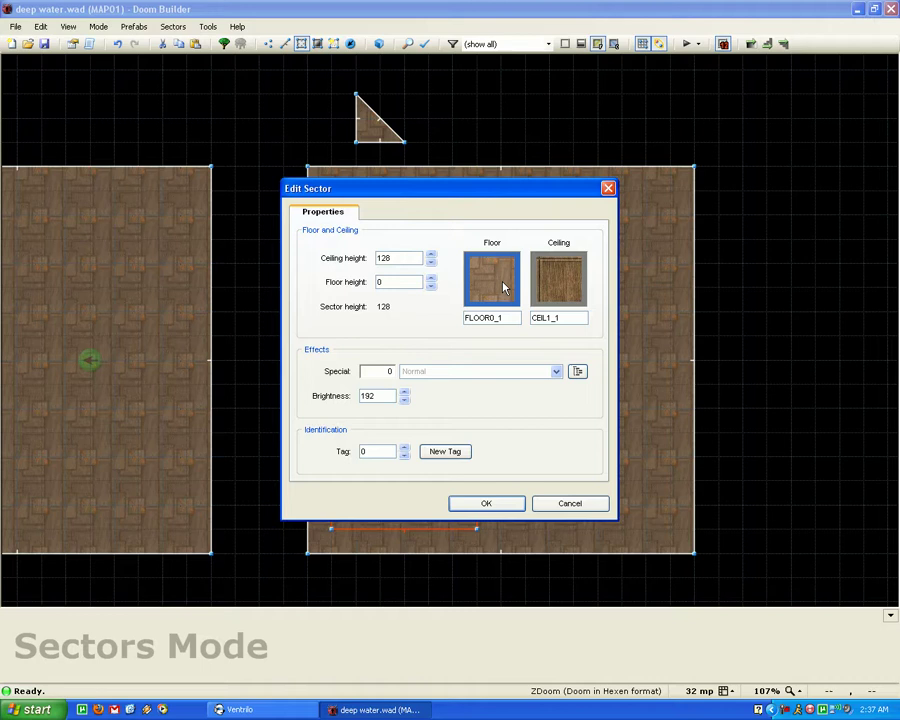
{"action": "left_click", "coordinate": [496, 281]}
{"action": "double_click", "coordinate": [441, 197]}
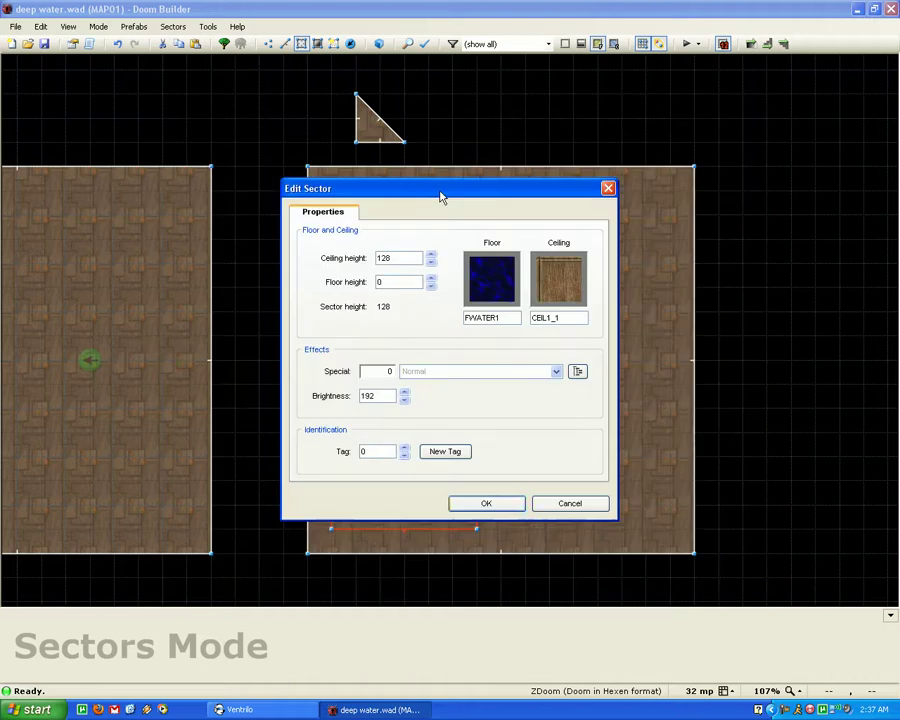
{"action": "left_click", "coordinate": [498, 503]}
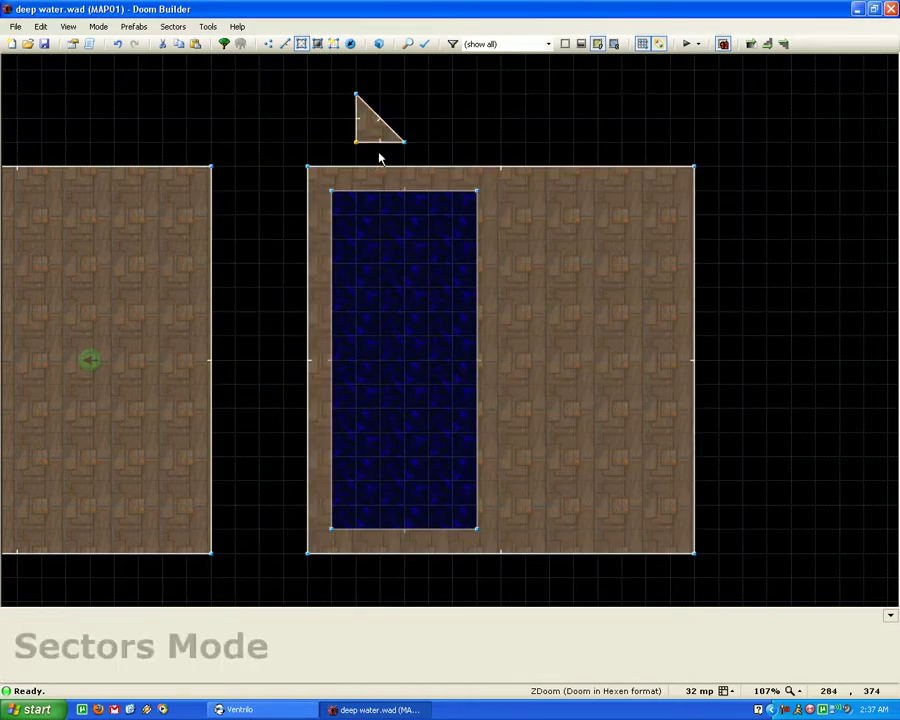
Step: Set the small triangle sector's ceiling flat to FWATER1
{"action": "left_click_drag", "start_coordinate": [378, 132], "coordinate": [374, 127]}
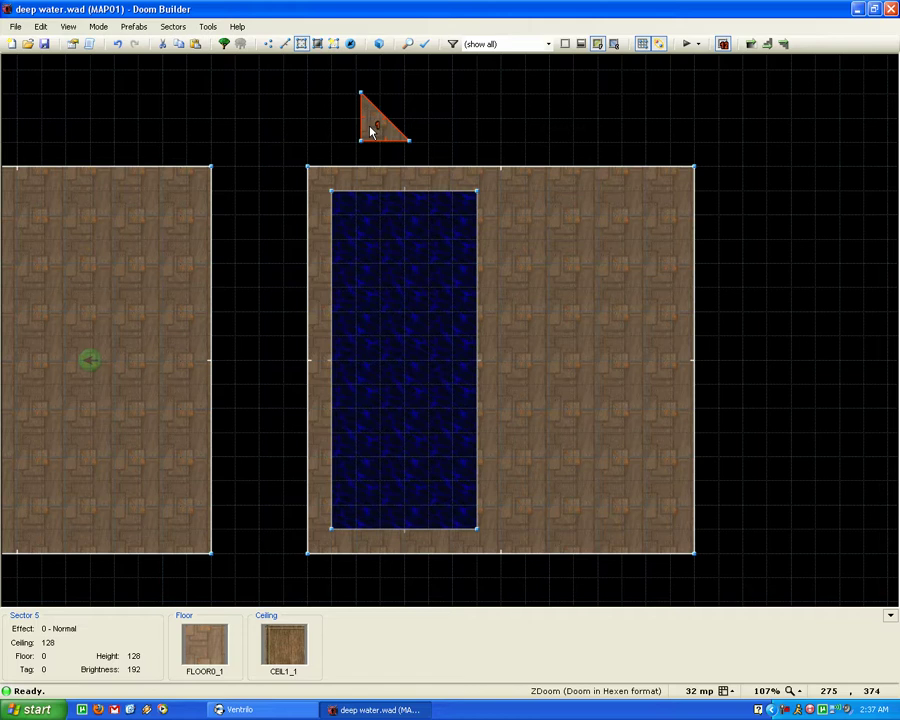
{"action": "right_click", "coordinate": [370, 126]}
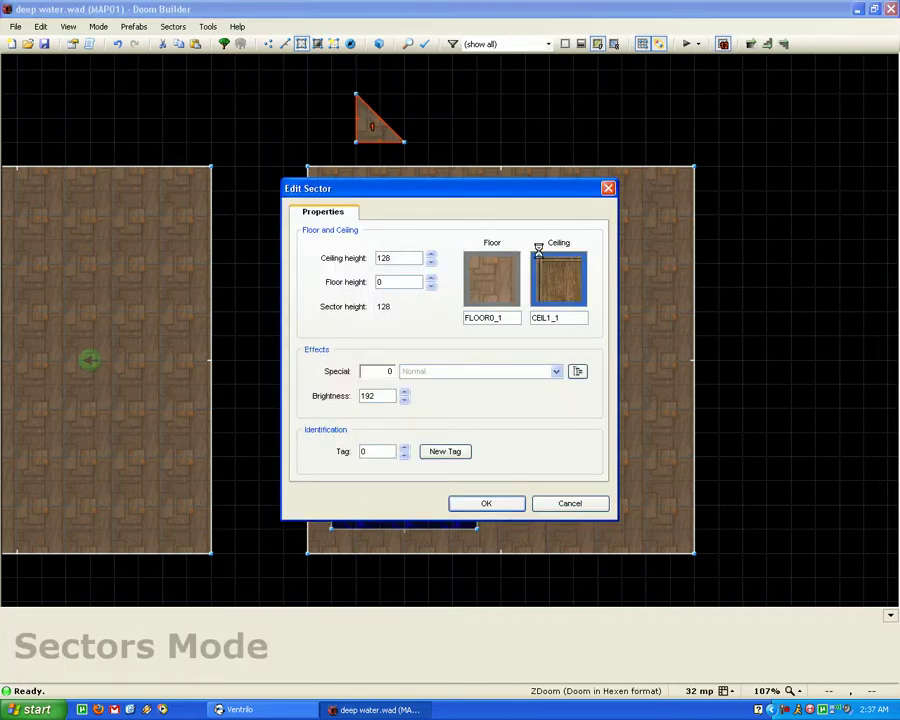
{"action": "left_click", "coordinate": [540, 258]}
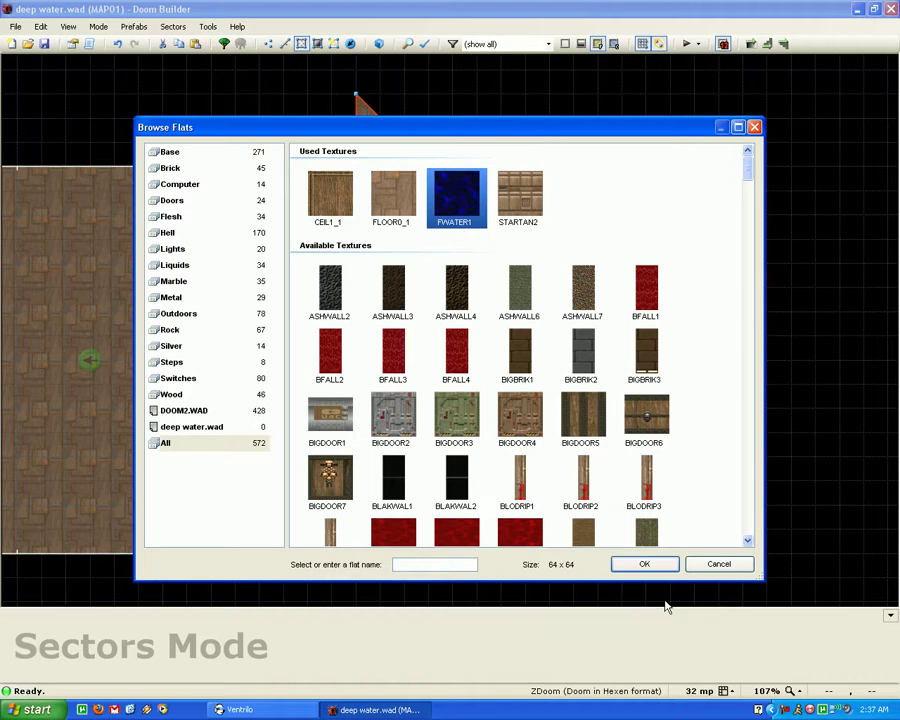
{"action": "left_click", "coordinate": [644, 564]}
{"action": "left_click", "coordinate": [504, 500]}
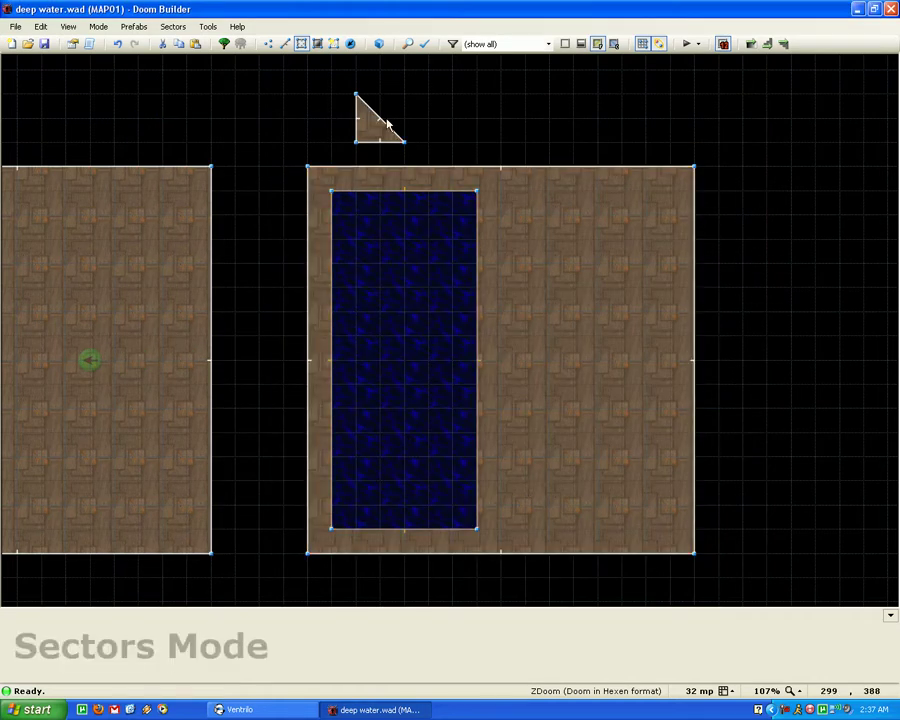
Step: Drag the player start and the Visual Mode camera into the new room
{"action": "scroll", "coordinate": [278, 156], "scroll_direction": "down", "scroll_amount": 2}
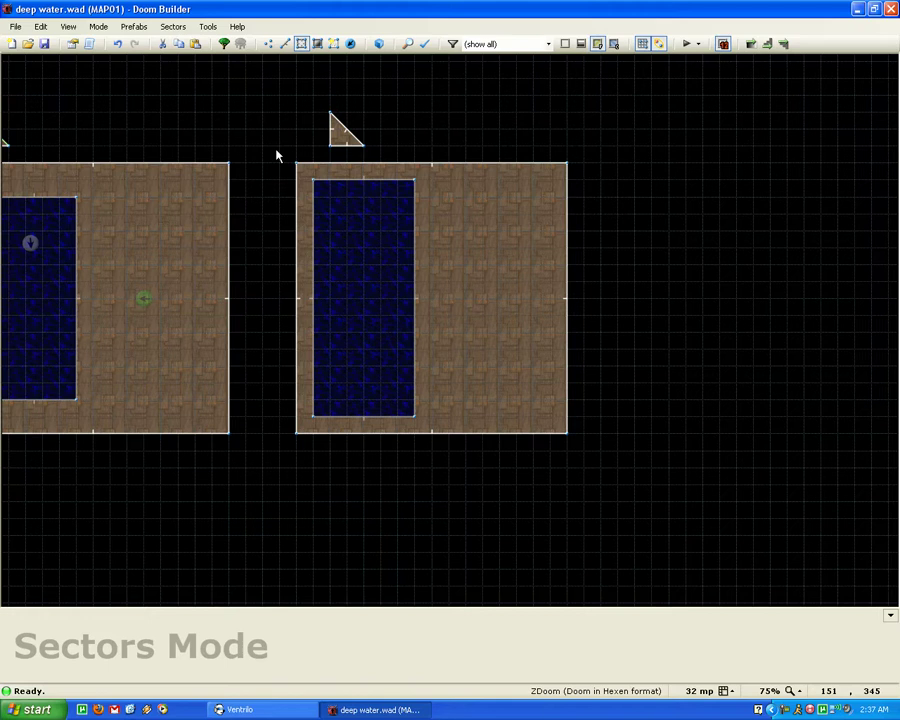
{"action": "key", "text": "t"}
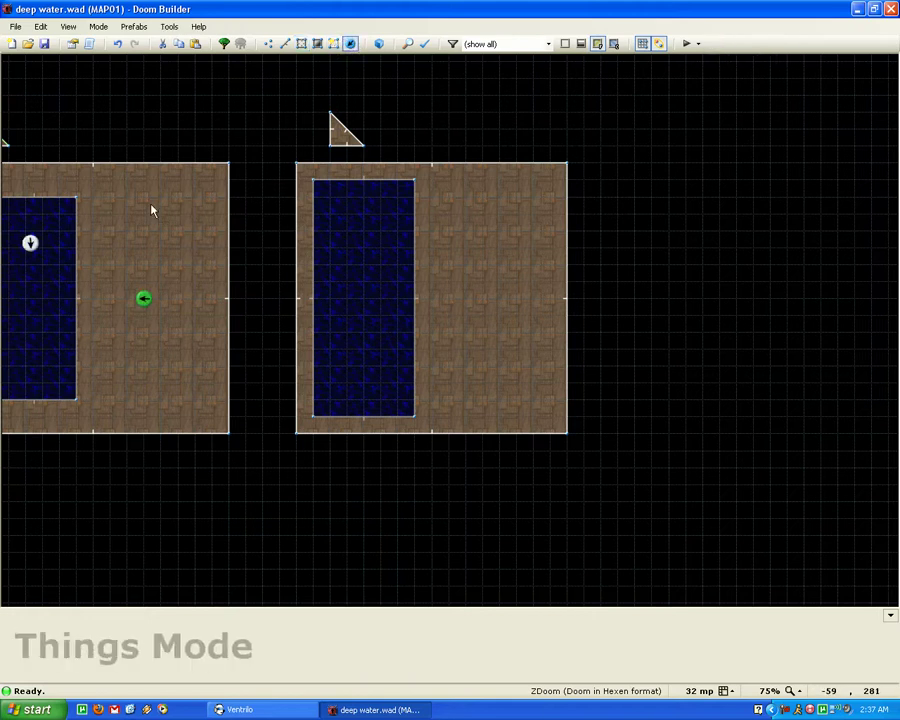
{"action": "left_click_drag", "start_coordinate": [143, 298], "coordinate": [499, 299]}
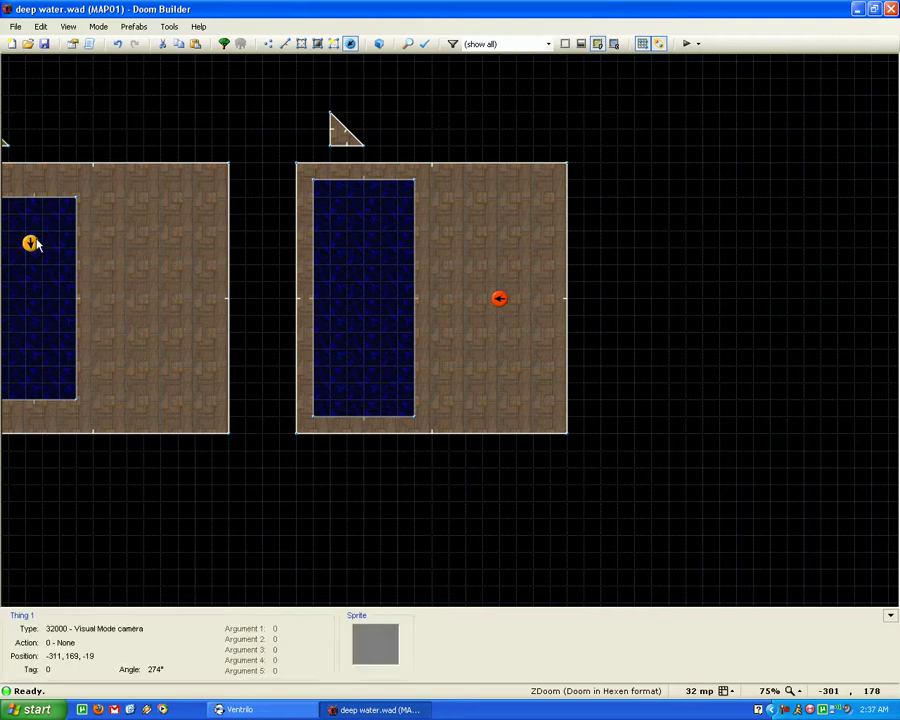
{"action": "left_click_drag", "start_coordinate": [33, 245], "coordinate": [500, 230]}
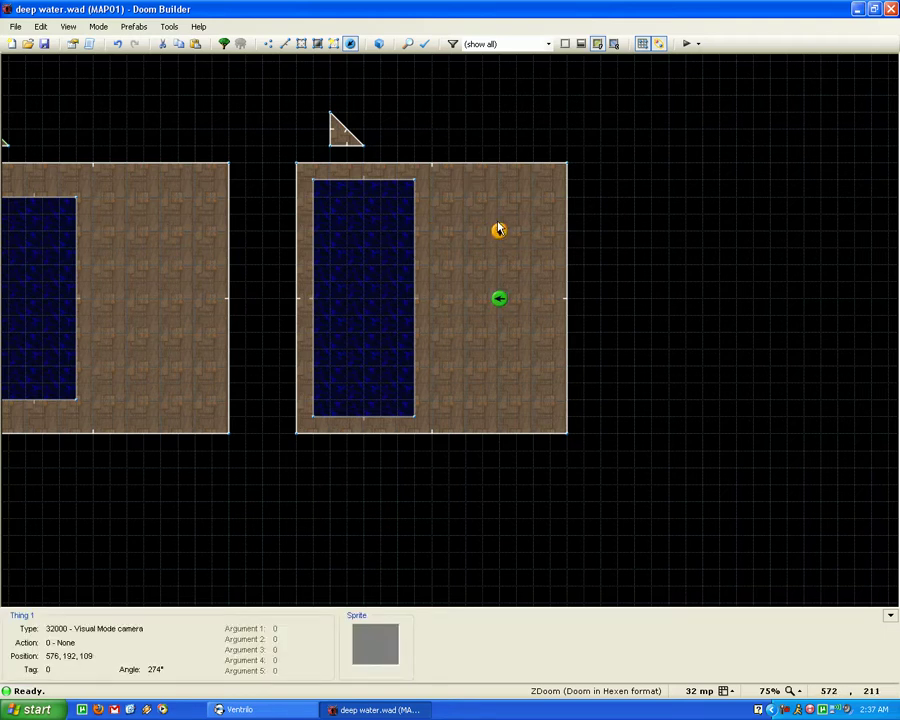
Step: Move through the 3D view over the water until the pool corner is visible
{"action": "key", "text": "q"}
{"action": "key", "text": "w"}
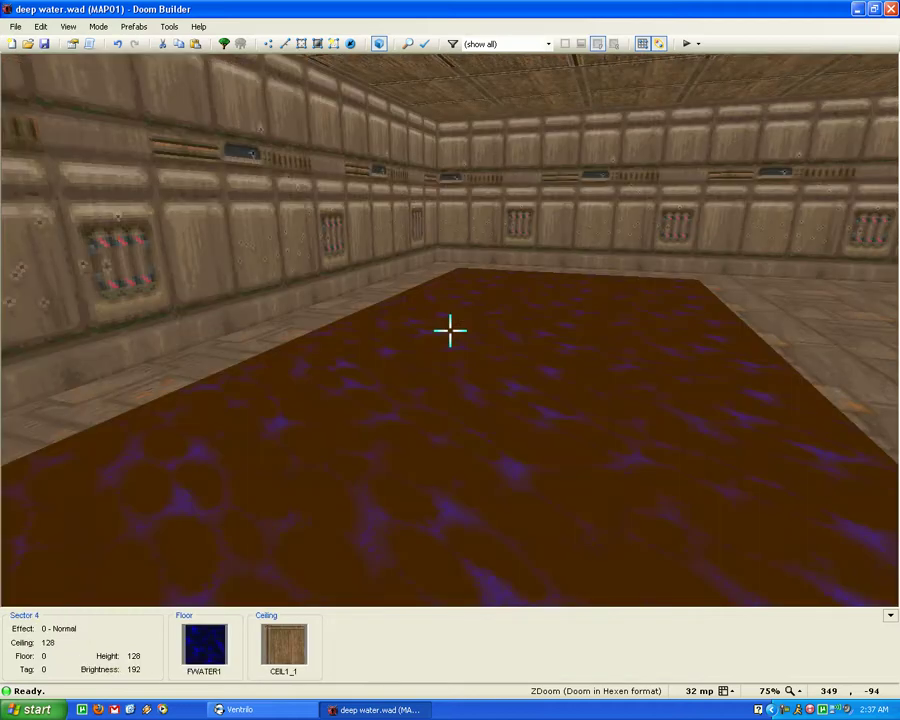
{"action": "scroll", "coordinate": [450, 330], "scroll_direction": "down", "scroll_amount": 1}
{"action": "scroll", "coordinate": [450, 330], "scroll_direction": "down", "scroll_amount": 1}
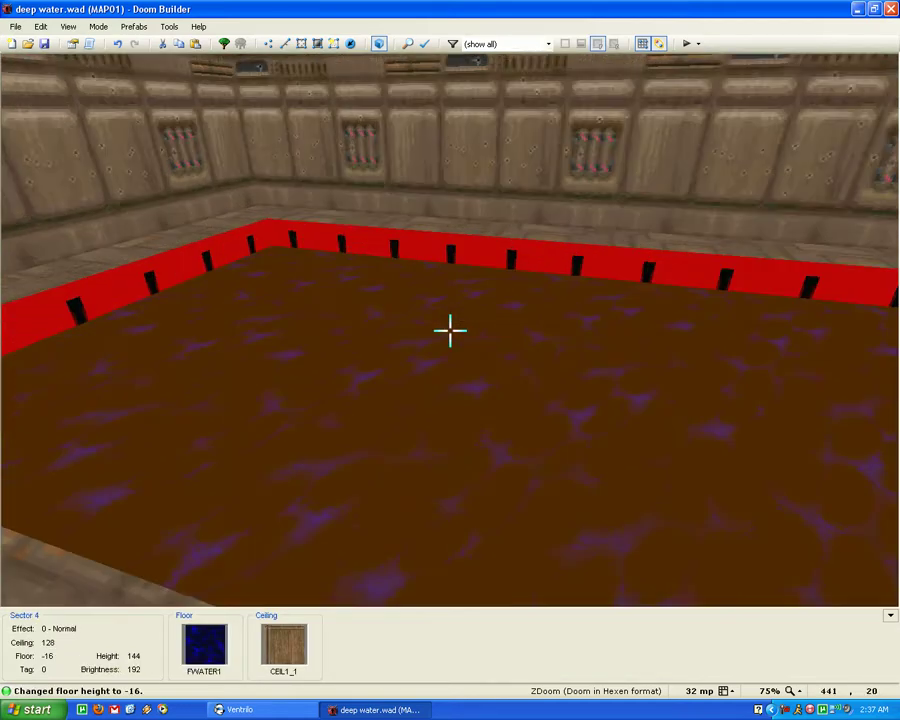
{"action": "scroll", "coordinate": [450, 330], "scroll_direction": "down", "scroll_amount": 1}
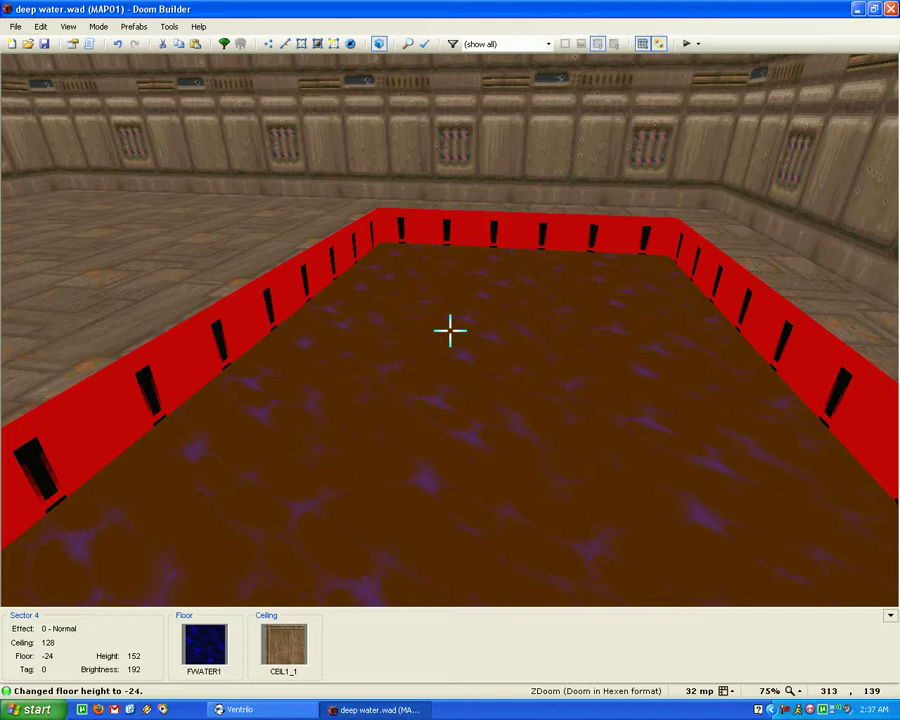
{"action": "scroll", "coordinate": [450, 330], "scroll_direction": "up", "scroll_amount": 1}
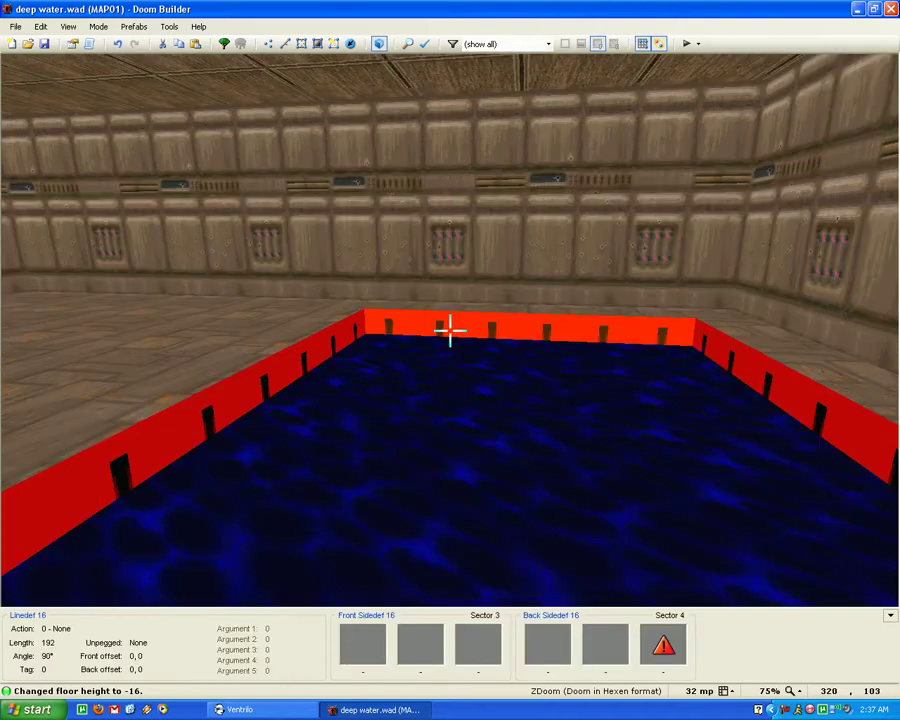
{"action": "key", "text": "w"}
{"action": "key", "text": "s"}
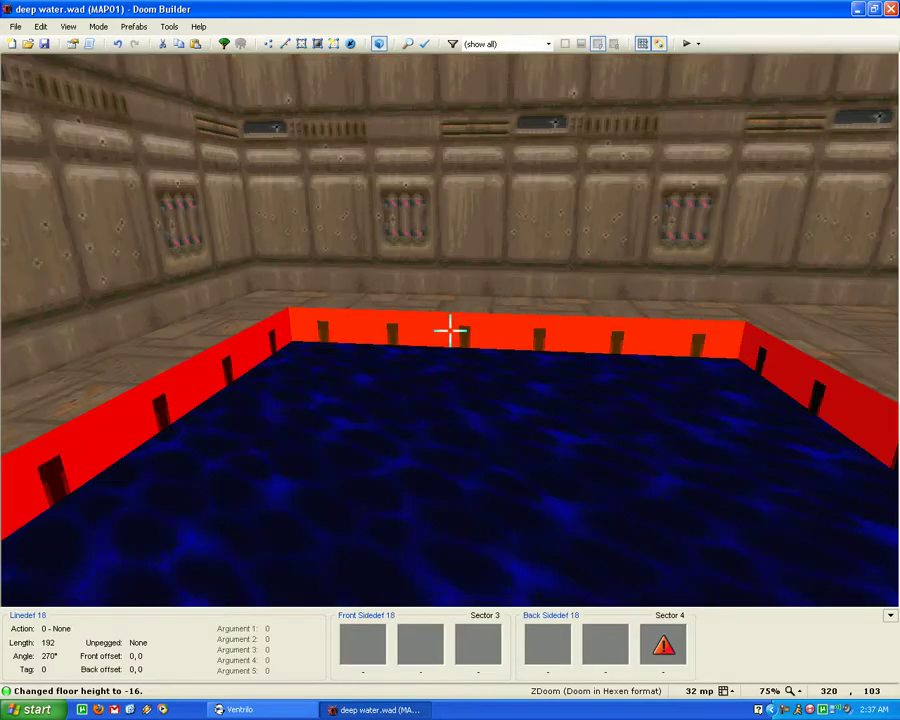
Step: Set the pool edge lines' back lower texture to STARTAN2
{"action": "right_click", "coordinate": [450, 329]}
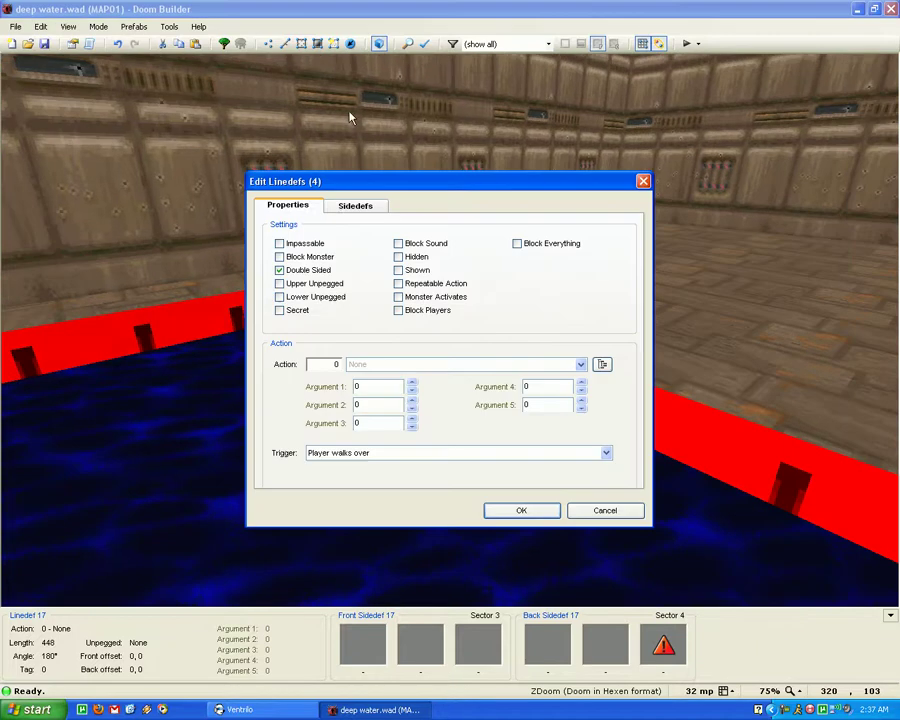
{"action": "left_click", "coordinate": [352, 206]}
{"action": "left_click", "coordinate": [472, 278]}
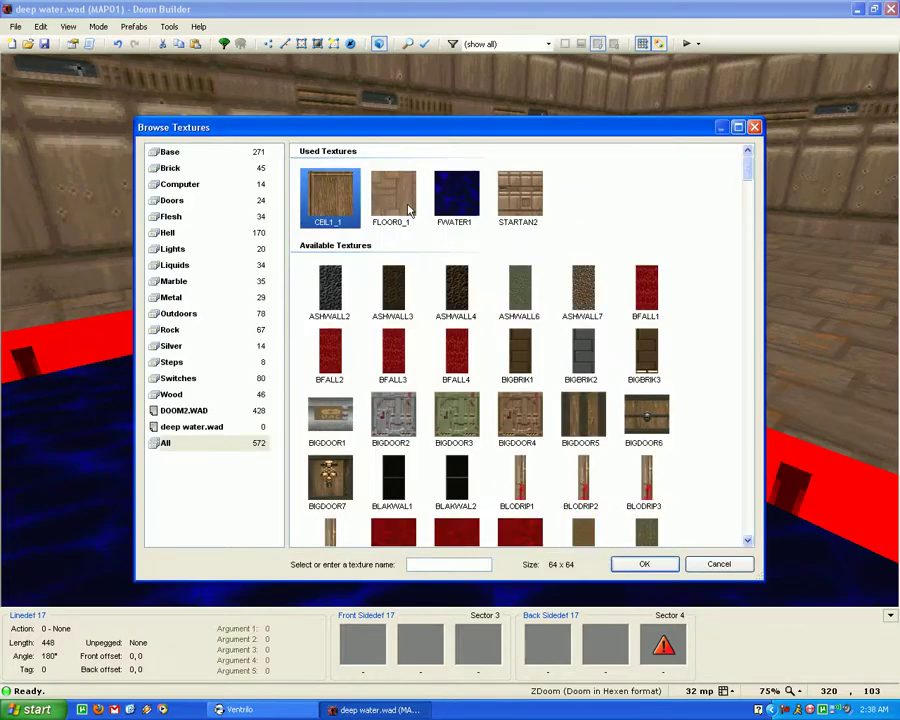
{"action": "left_click", "coordinate": [533, 200]}
{"action": "double_click", "coordinate": [533, 200]}
{"action": "left_click", "coordinate": [518, 507]}
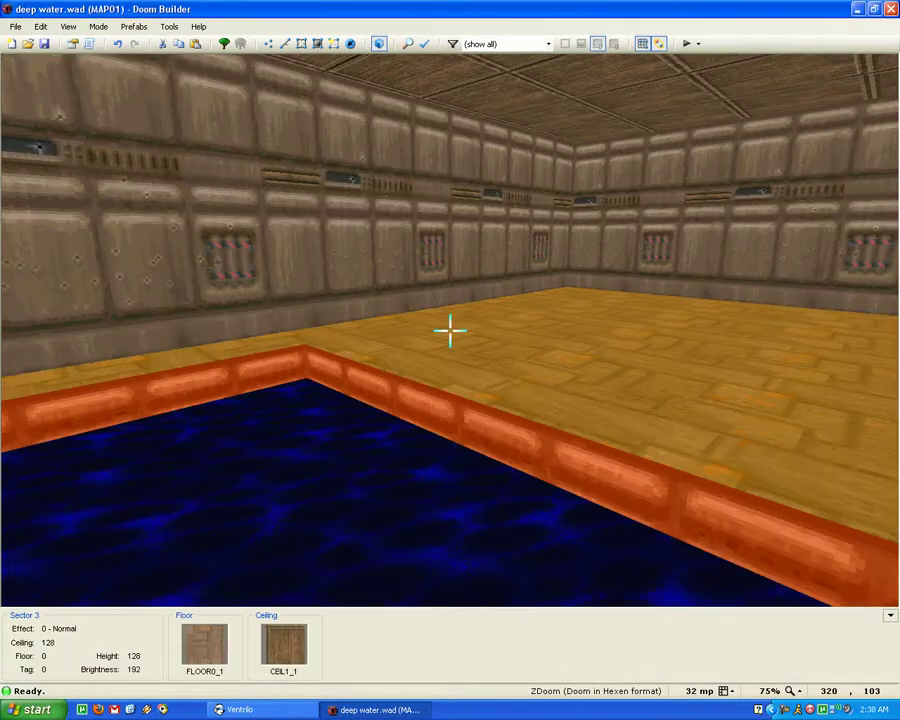
Step: Back in the 2D map, set the triangle sector's floor height to -16
{"action": "key", "text": "q"}
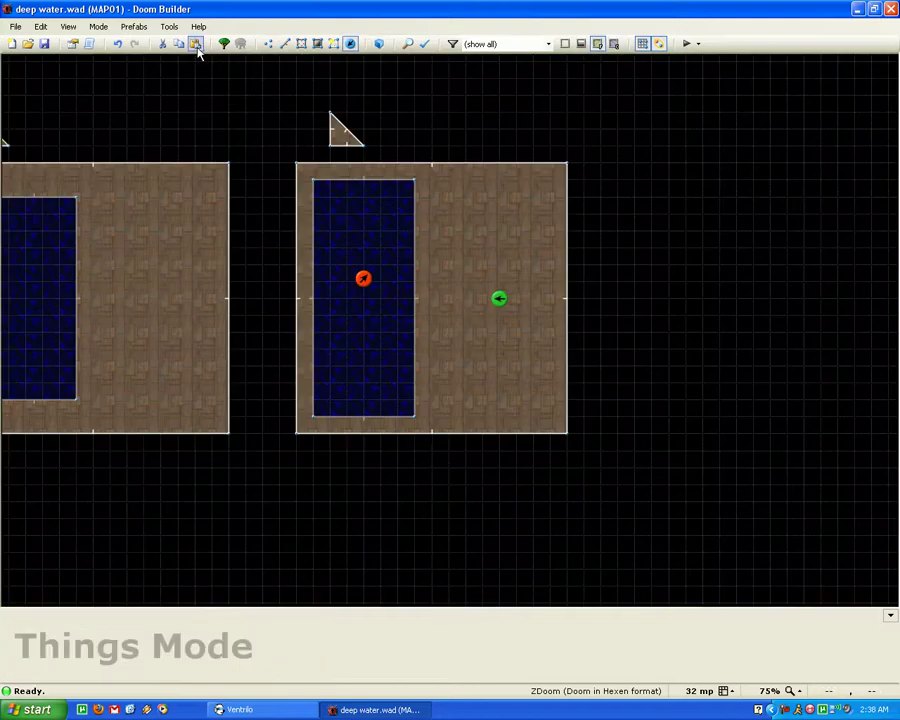
{"action": "left_click", "coordinate": [301, 43]}
{"action": "scroll", "coordinate": [500, 133], "scroll_direction": "down", "scroll_amount": 2}
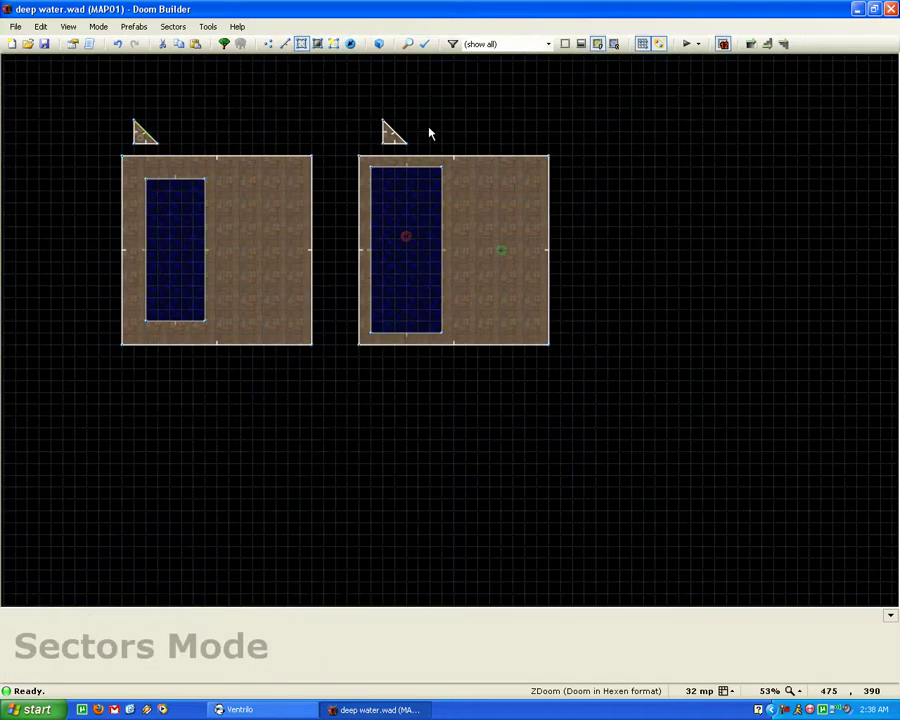
{"action": "scroll", "coordinate": [362, 131], "scroll_direction": "up", "scroll_amount": 1}
{"action": "scroll", "coordinate": [367, 127], "scroll_direction": "up", "scroll_amount": 1}
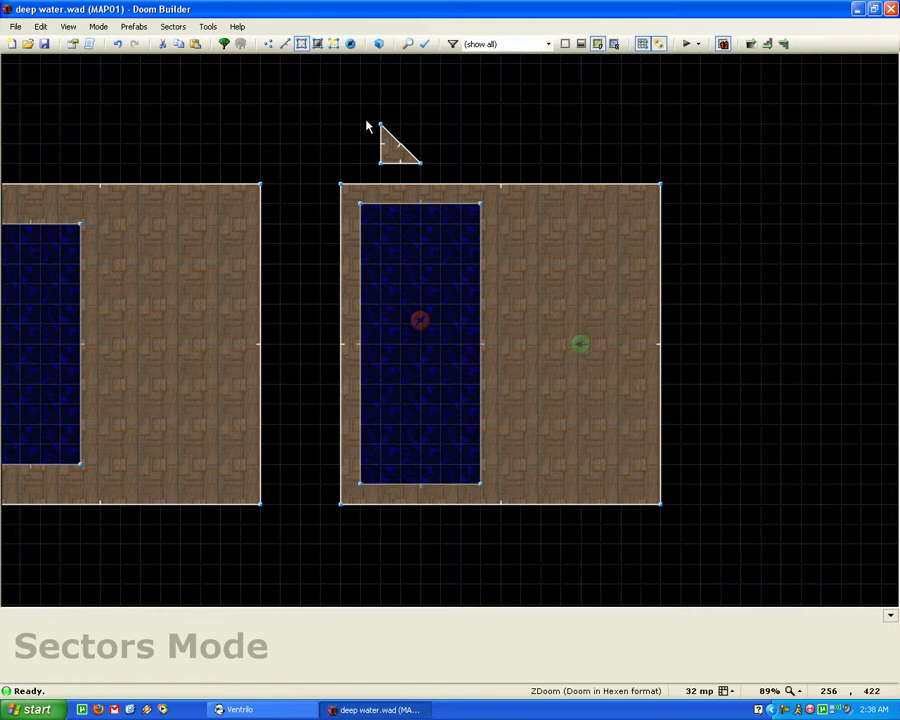
{"action": "right_click", "coordinate": [398, 150]}
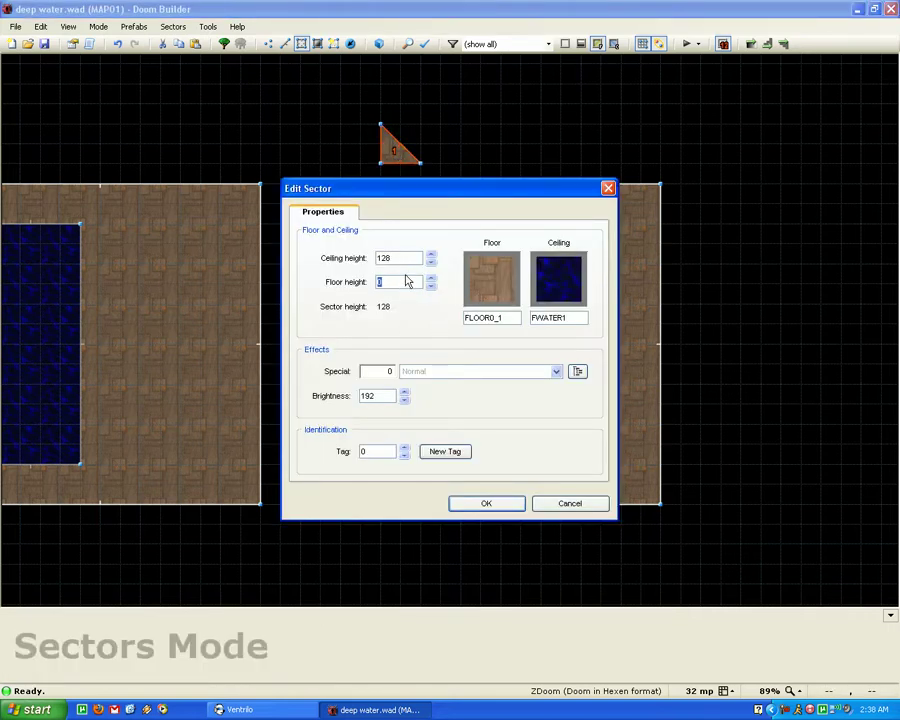
{"action": "key", "text": "Return"}
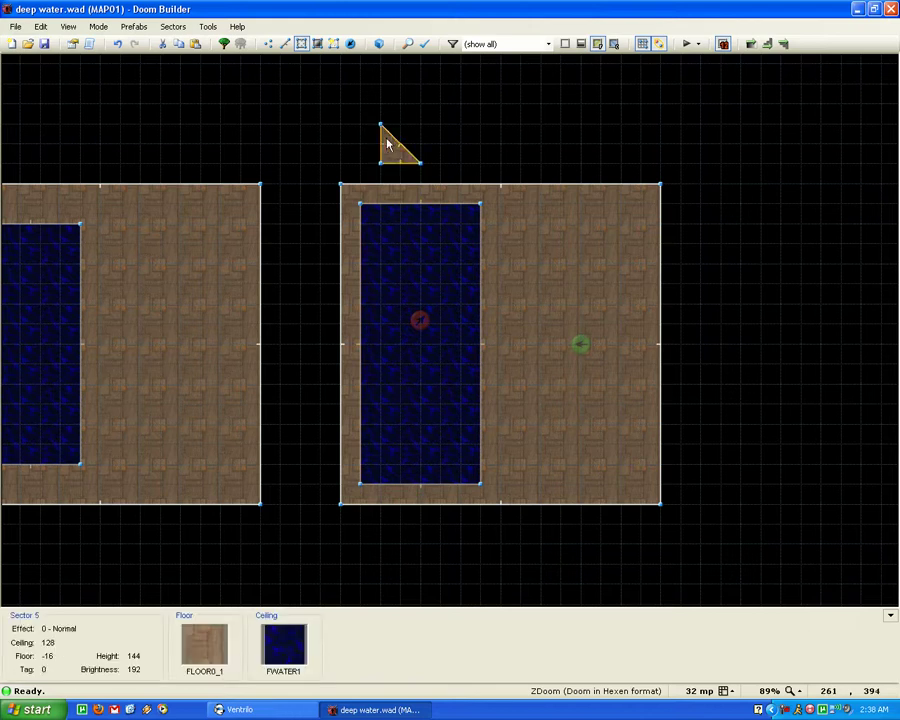
Step: Lower the water pool floor to -128 by scrolling down on it in 3D
{"action": "key", "text": "w"}
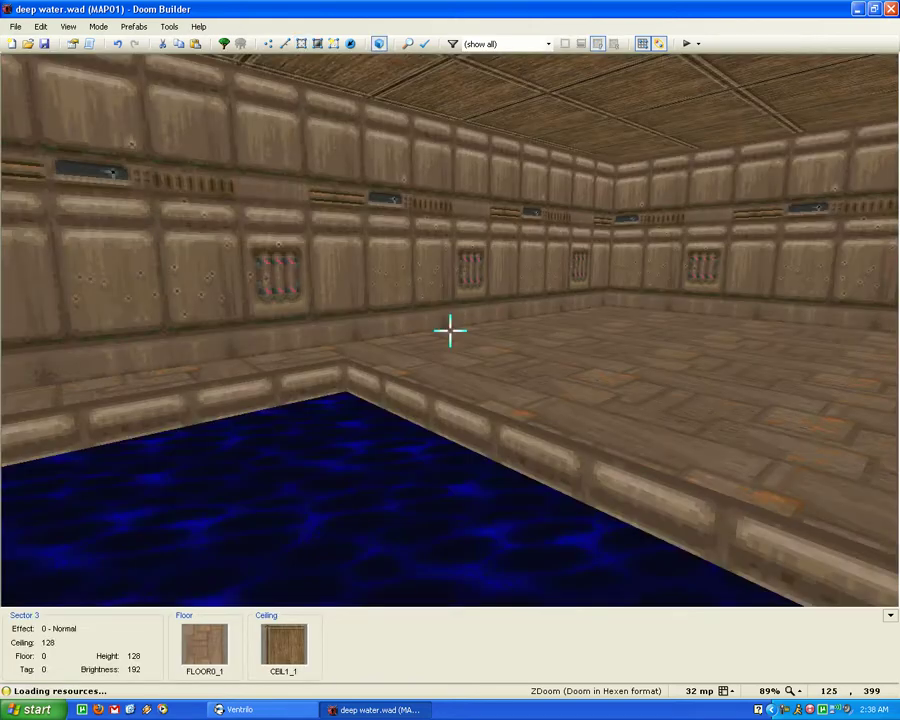
{"action": "scroll", "coordinate": [450, 330], "scroll_direction": "down", "scroll_amount": 2}
{"action": "scroll", "coordinate": [450, 330], "scroll_direction": "down", "scroll_amount": 2}
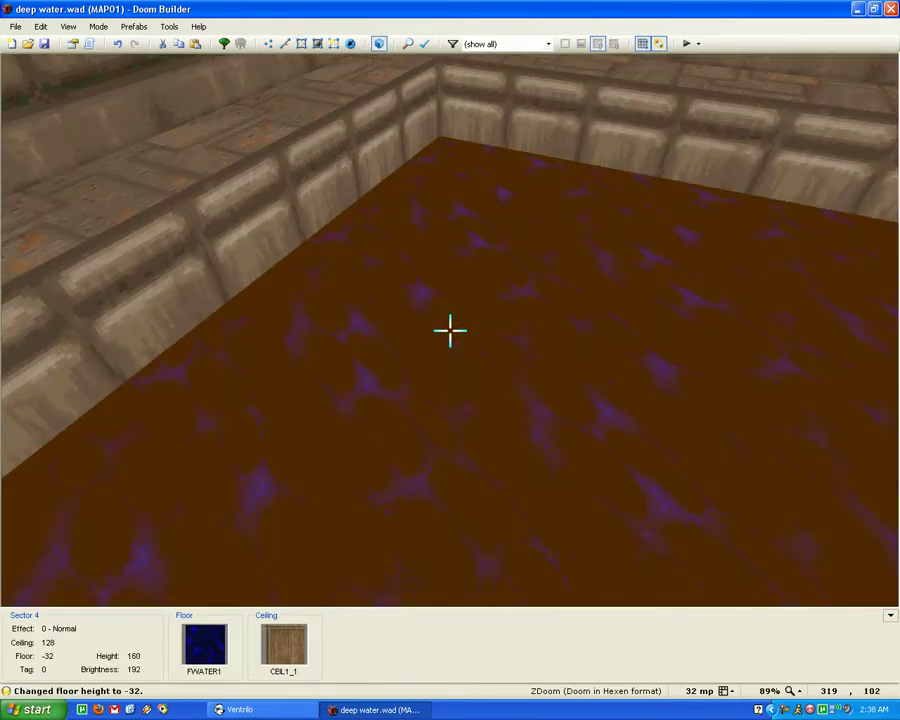
{"action": "scroll", "coordinate": [450, 330], "scroll_direction": "down", "scroll_amount": 1}
{"action": "scroll", "coordinate": [450, 330], "scroll_direction": "down", "scroll_amount": 1}
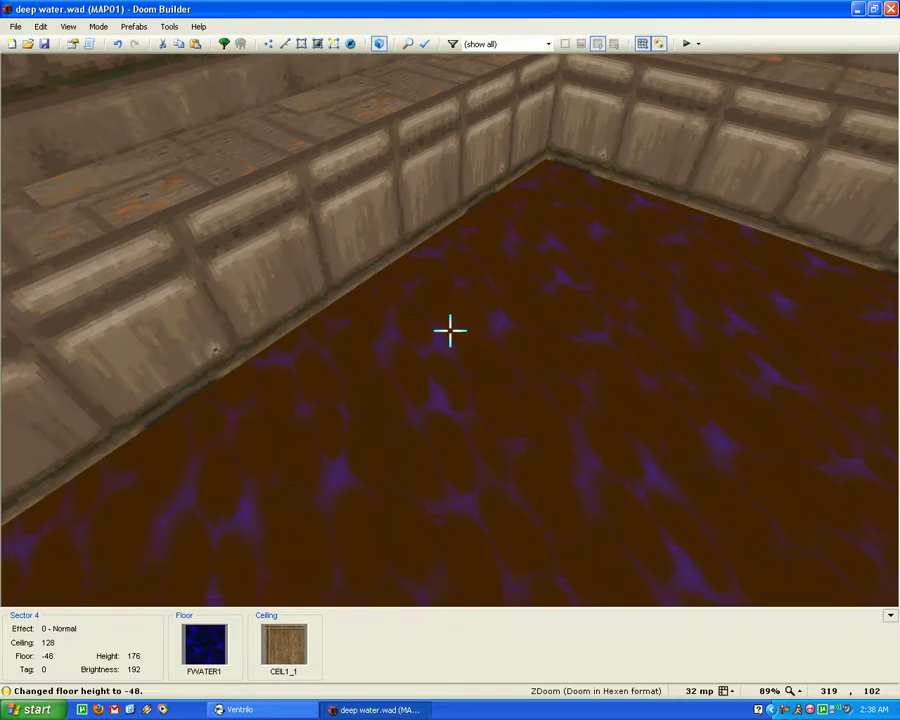
{"action": "scroll", "coordinate": [450, 330], "scroll_direction": "down", "scroll_amount": 4}
{"action": "key", "text": "w"}
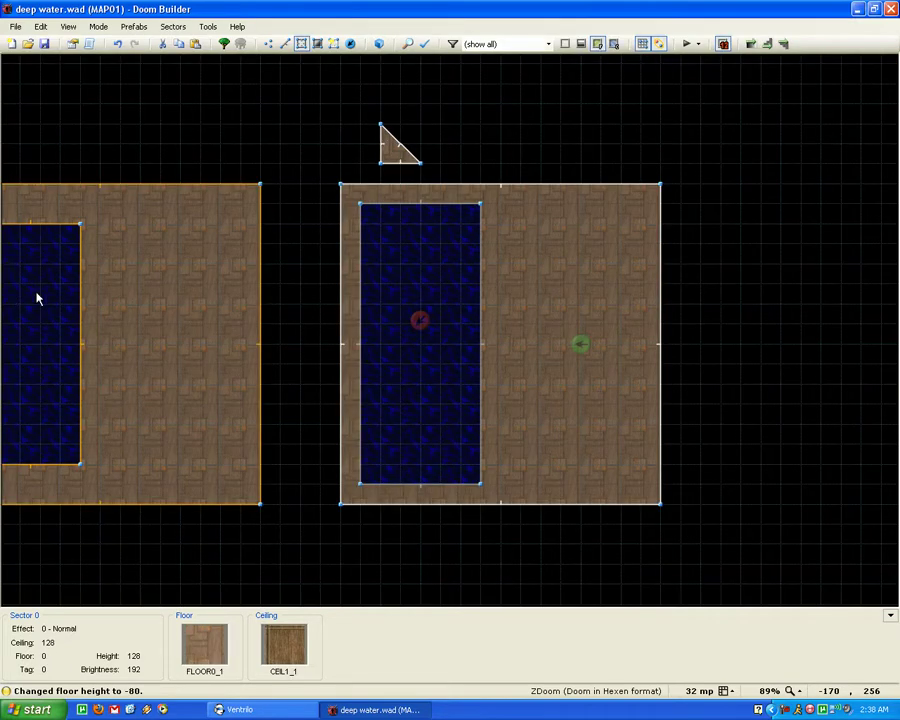
{"action": "key", "text": "w"}
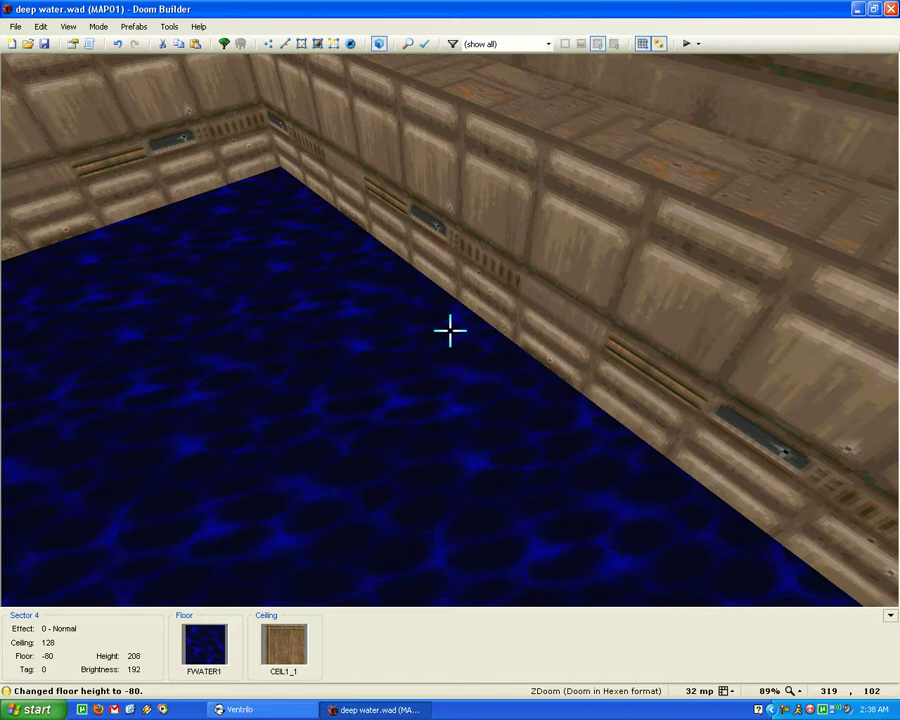
{"action": "scroll", "coordinate": [450, 330], "scroll_direction": "down", "scroll_amount": 2}
{"action": "scroll", "coordinate": [450, 330], "scroll_direction": "down", "scroll_amount": 2}
{"action": "scroll", "coordinate": [450, 330], "scroll_direction": "down", "scroll_amount": 2}
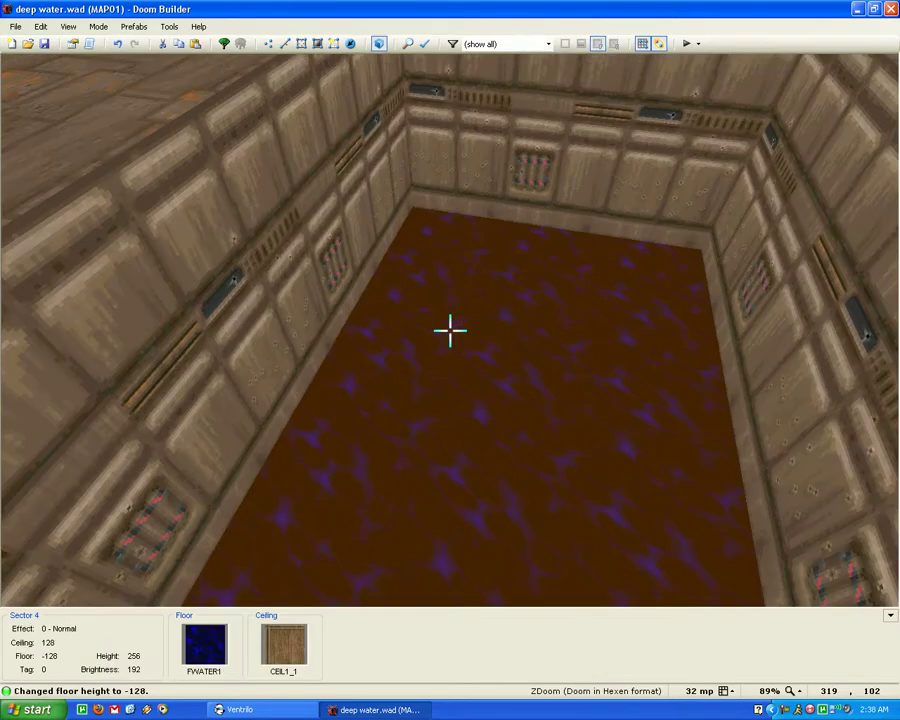
Step: Review the triangle sector's properties and preview the room in 3D
{"action": "key", "text": "q"}
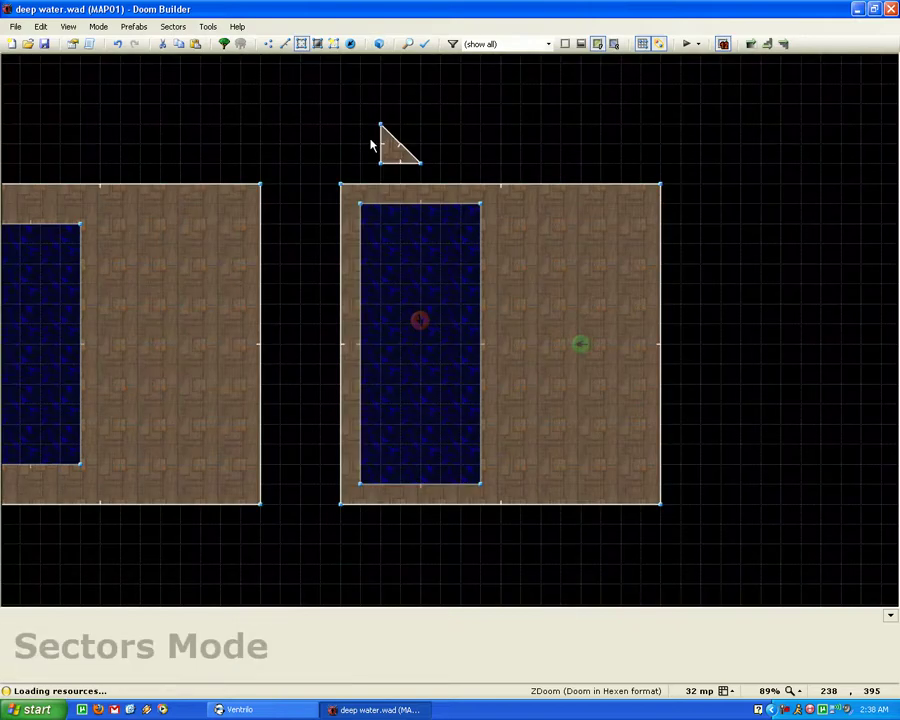
{"action": "right_click", "coordinate": [390, 148]}
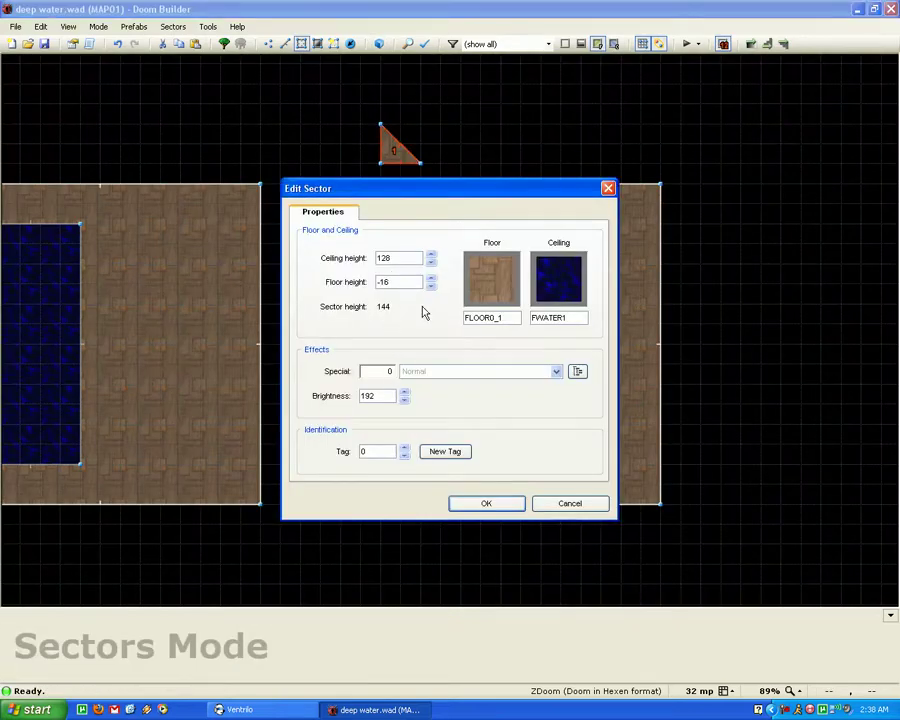
{"action": "left_click", "coordinate": [484, 504]}
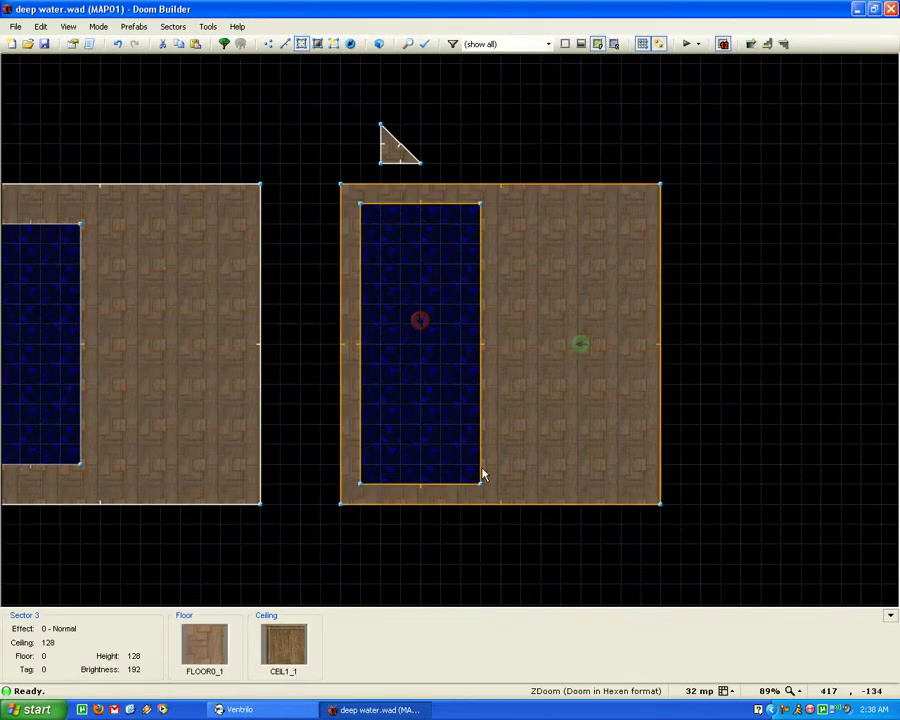
{"action": "key", "text": "q"}
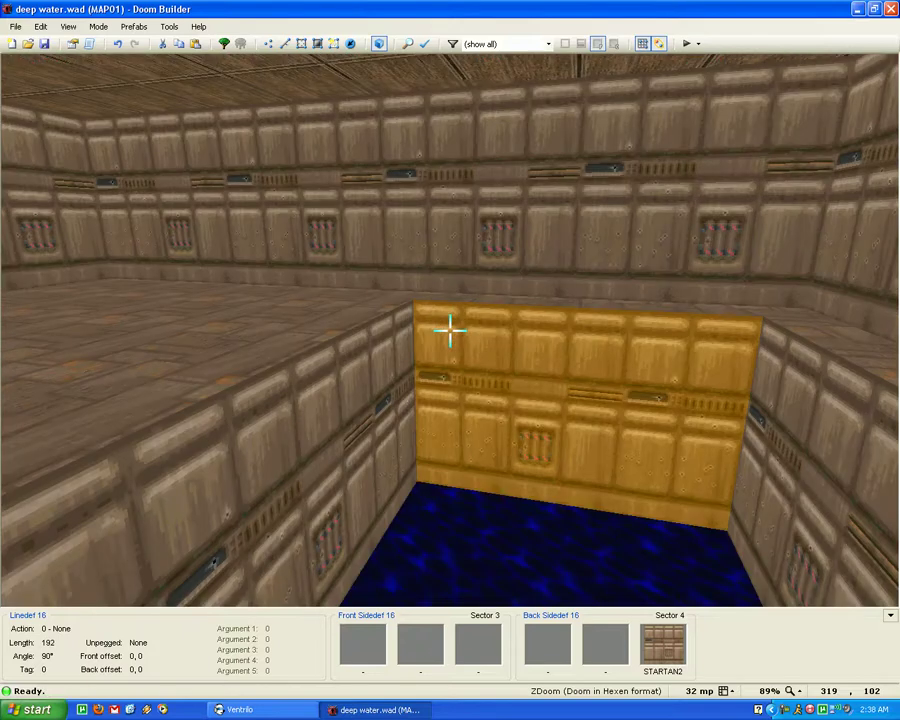
{"action": "key", "text": "q"}
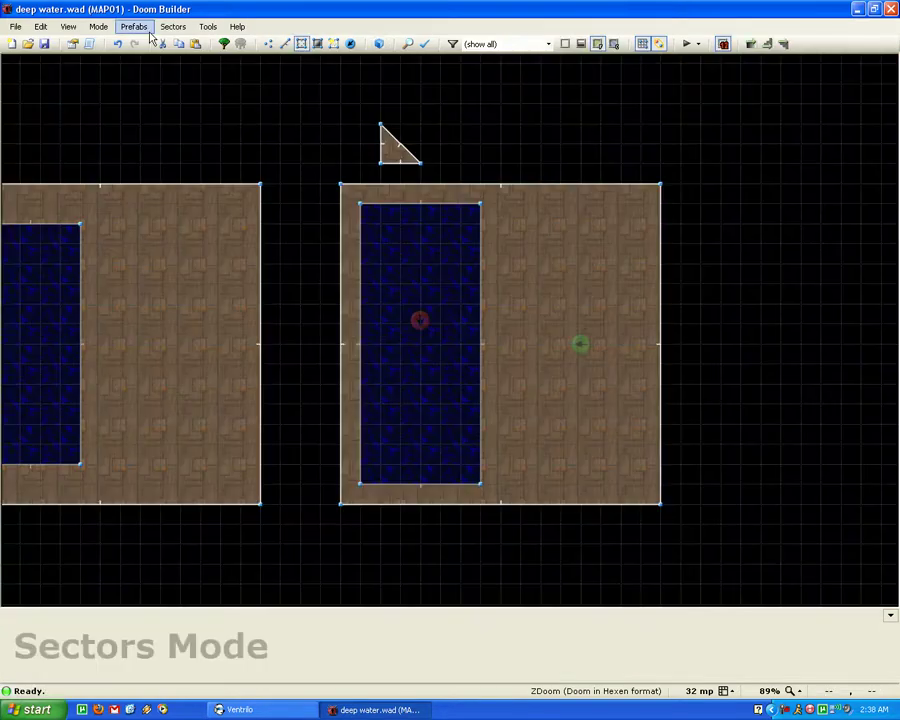
Step: Give the water pool sector tag 2
{"action": "left_click", "coordinate": [285, 43]}
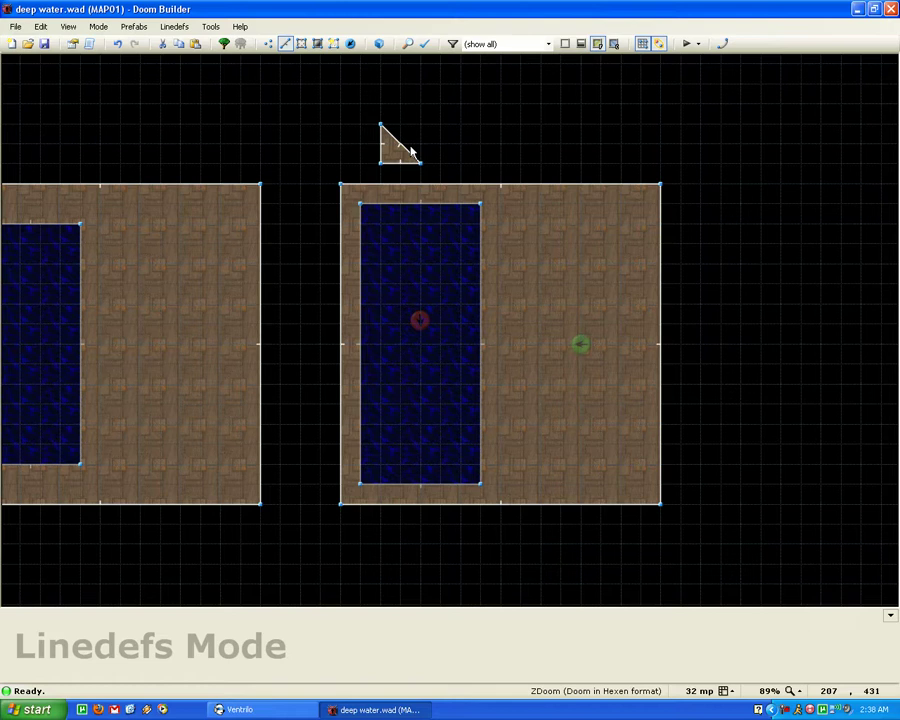
{"action": "left_click", "coordinate": [301, 43]}
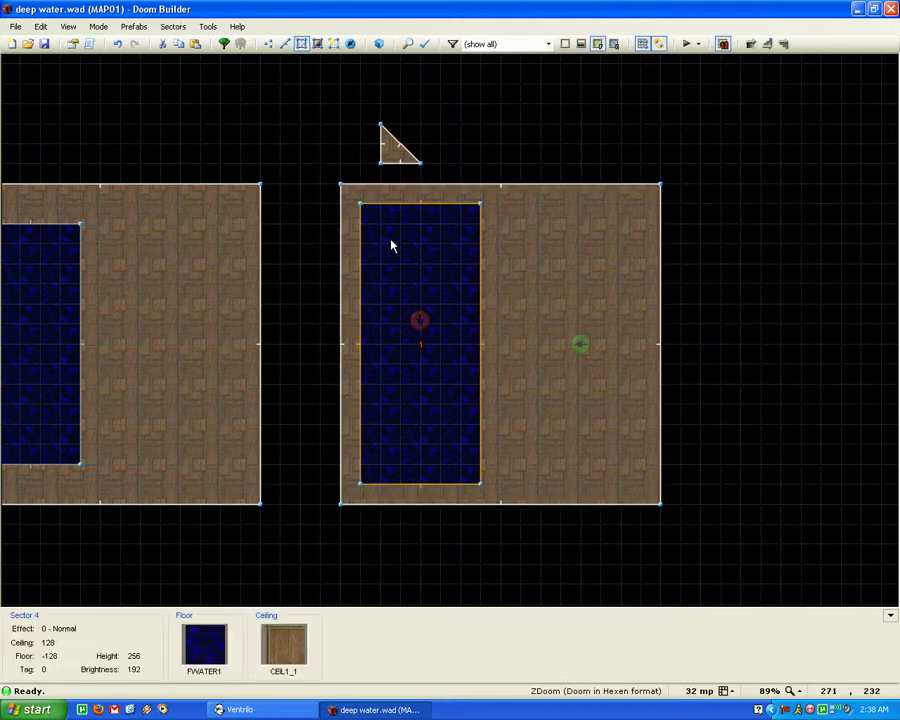
{"action": "right_click", "coordinate": [418, 250]}
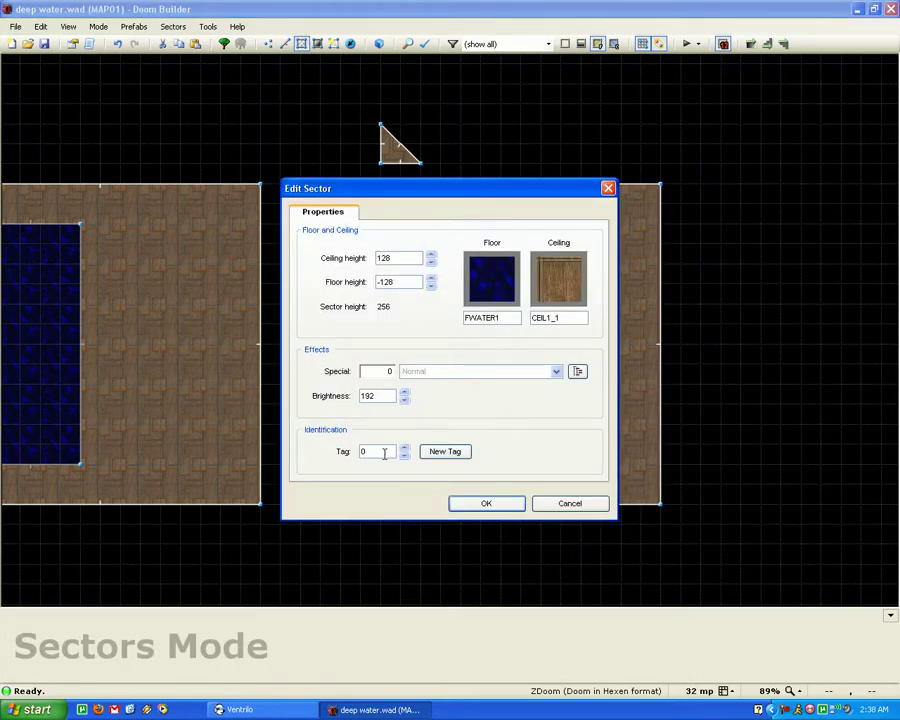
{"action": "left_click", "coordinate": [478, 508]}
{"action": "left_click", "coordinate": [285, 43]}
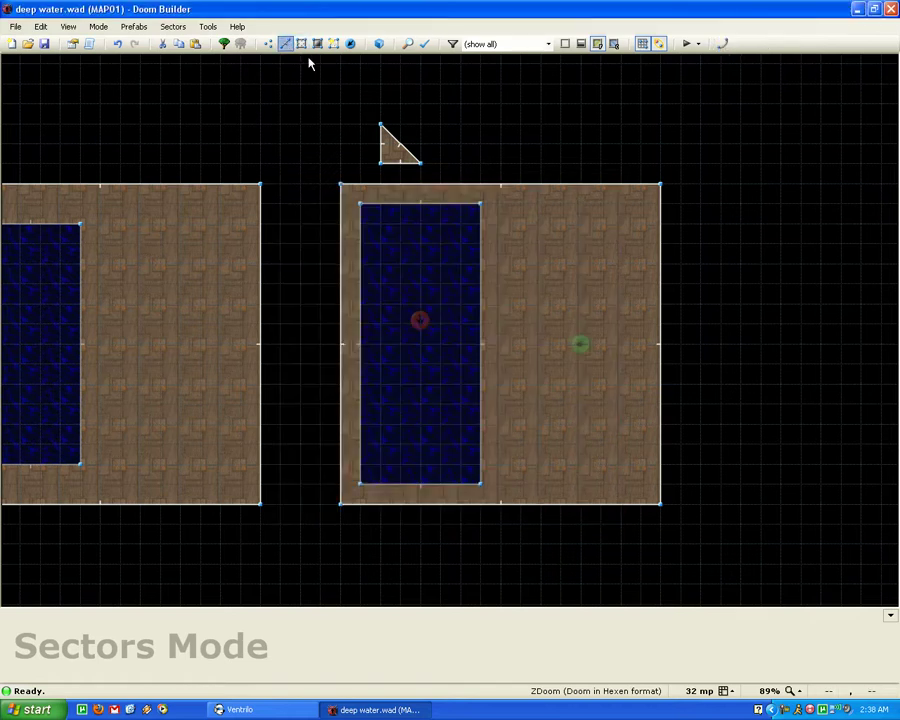
Step: Give the triangle's diagonal linedef the Transfer Heights (209) action with sector tag 2
{"action": "right_click", "coordinate": [406, 151]}
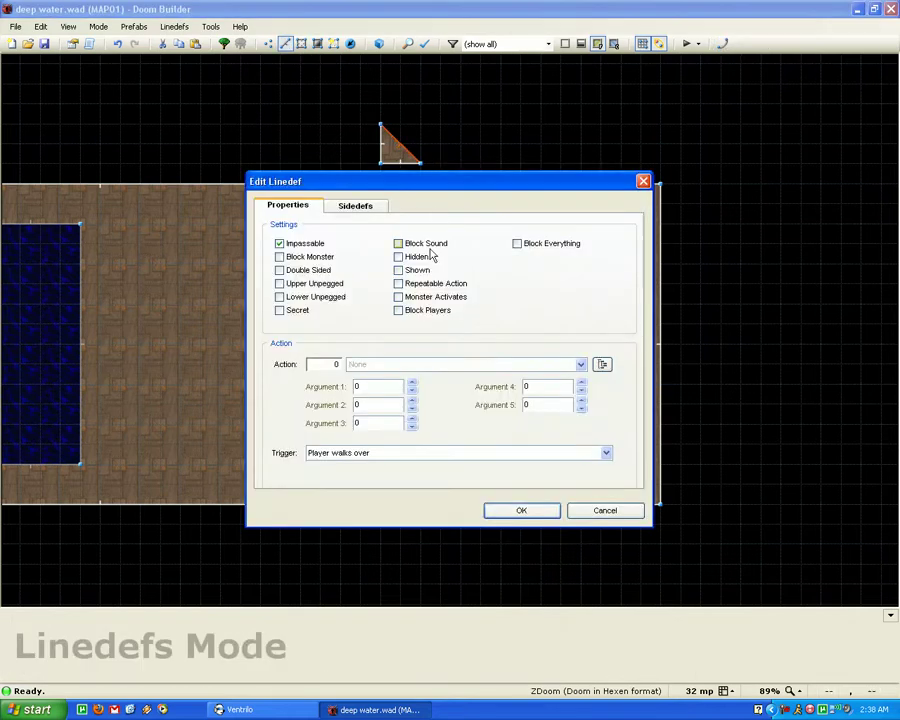
{"action": "left_click", "coordinate": [601, 364]}
{"action": "scroll", "coordinate": [572, 402], "scroll_direction": "down", "scroll_amount": 2}
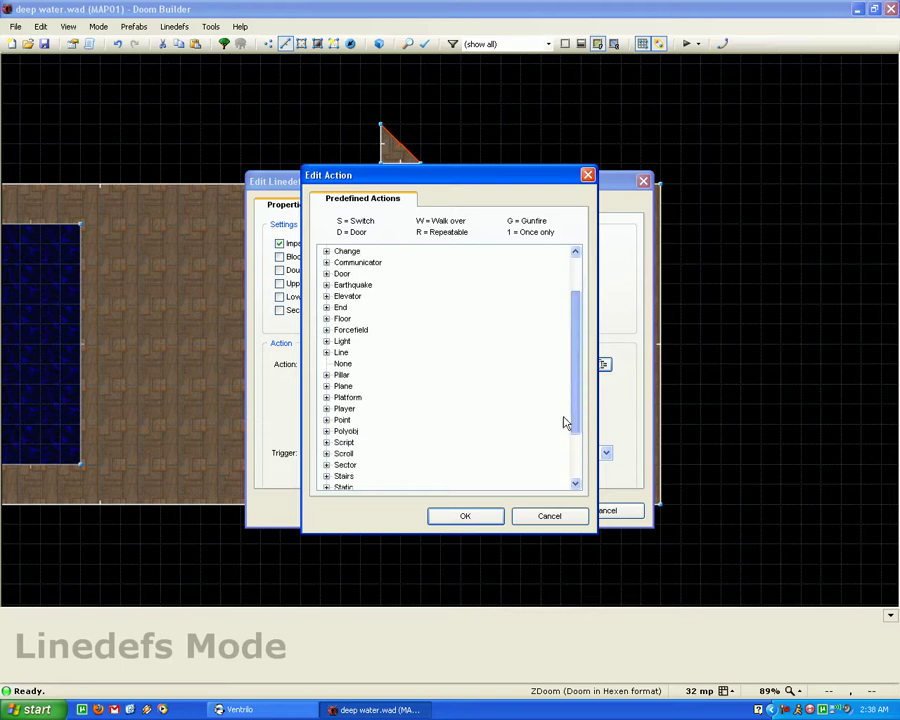
{"action": "scroll", "coordinate": [566, 420], "scroll_direction": "down", "scroll_amount": 2}
{"action": "left_click", "coordinate": [327, 454]}
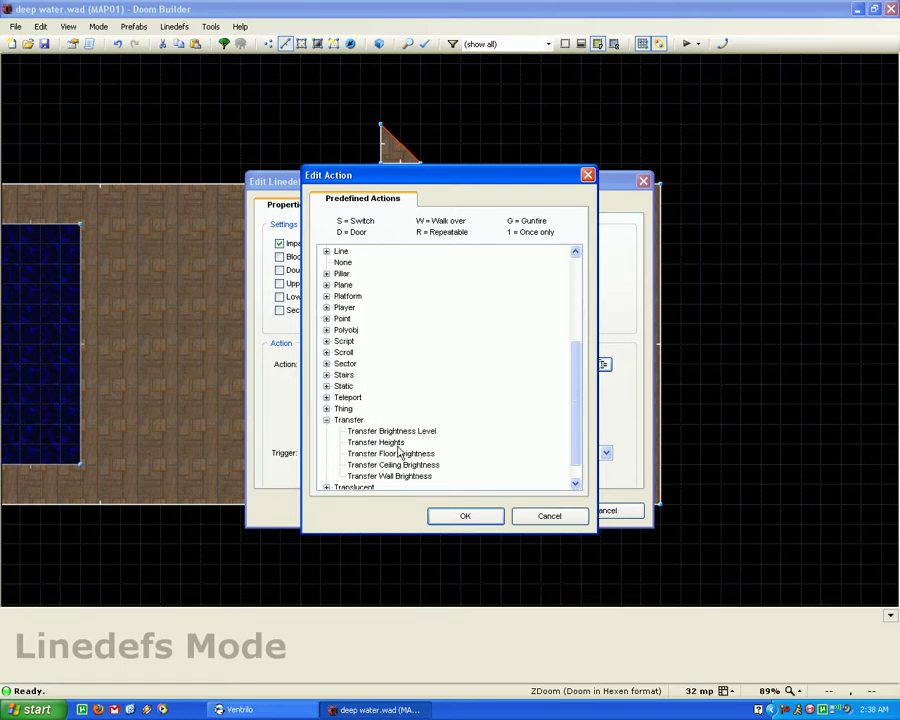
{"action": "left_click", "coordinate": [376, 442]}
{"action": "left_click", "coordinate": [460, 514]}
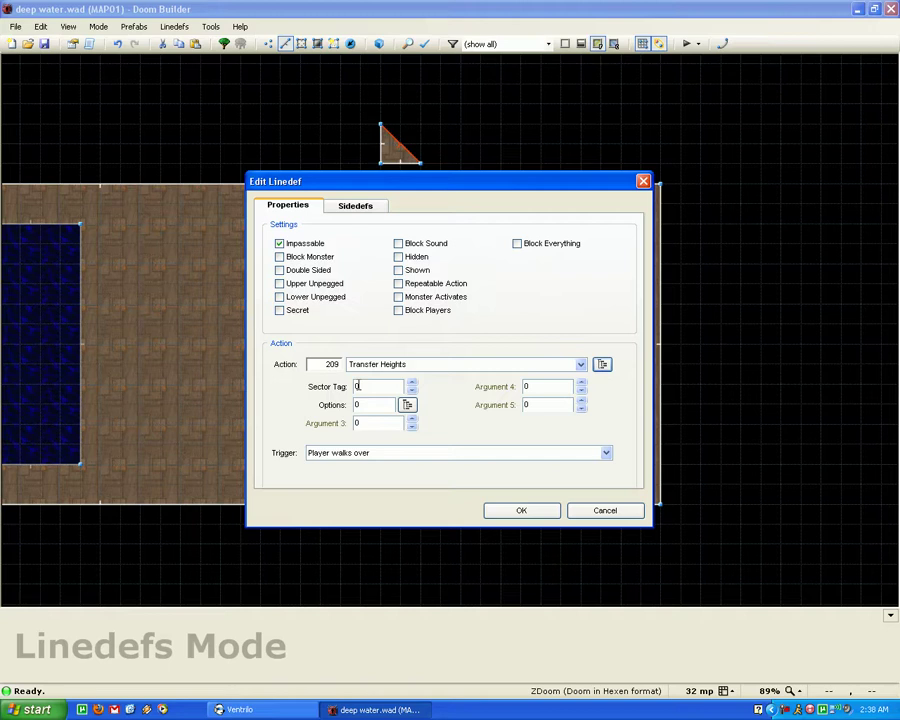
{"action": "left_click", "coordinate": [493, 509]}
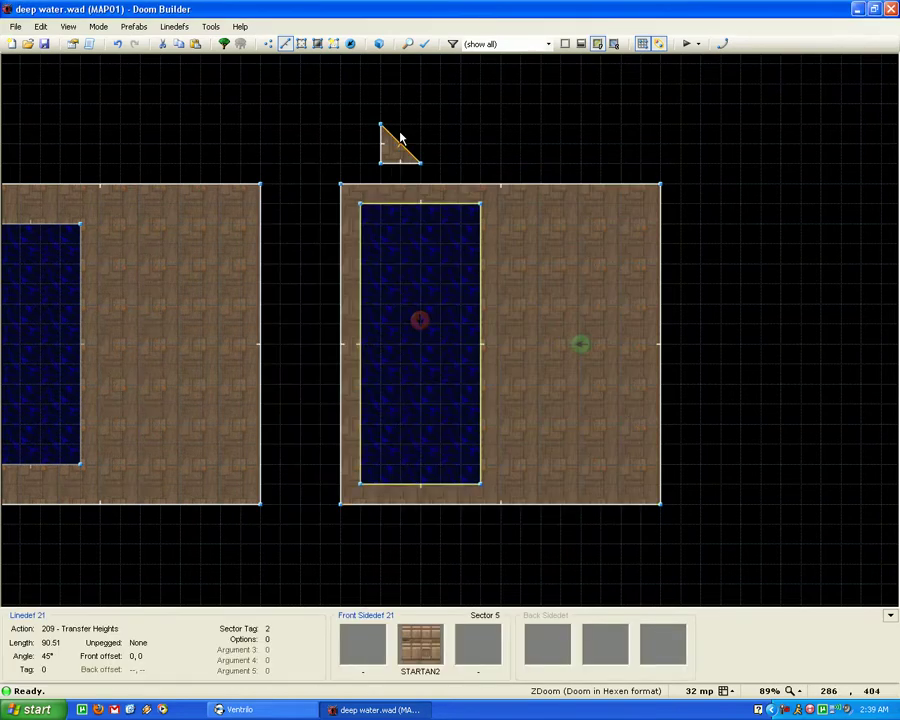
Step: Test-run the map in ZDoom and walk down into the deep-water pool
{"action": "left_click", "coordinate": [686, 43]}
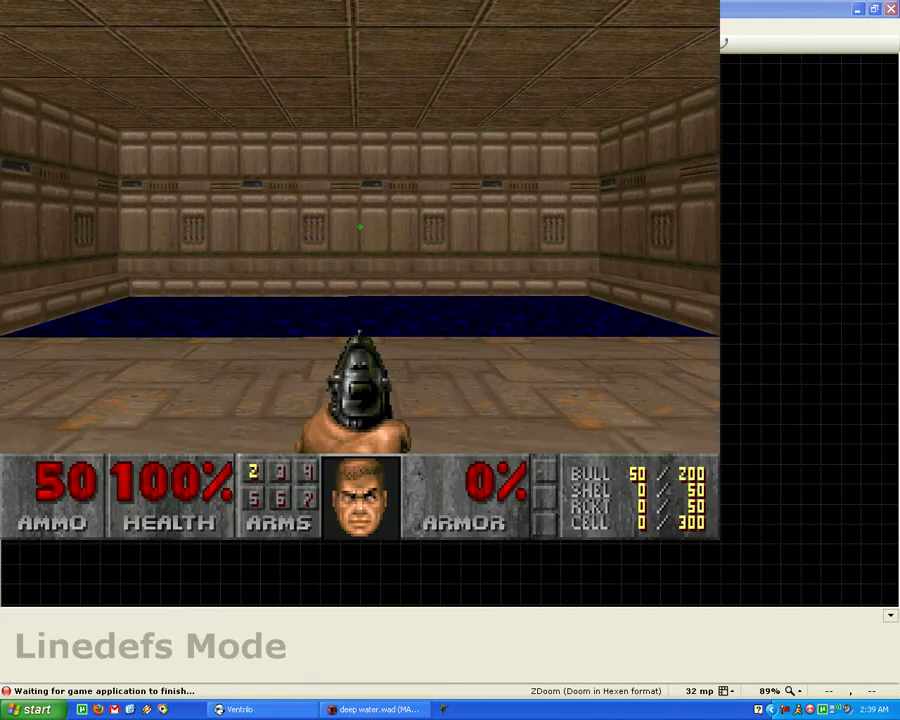
{"action": "key", "text": "Left"}
{"action": "key", "text": "Up"}
{"action": "key", "text": "Up"}
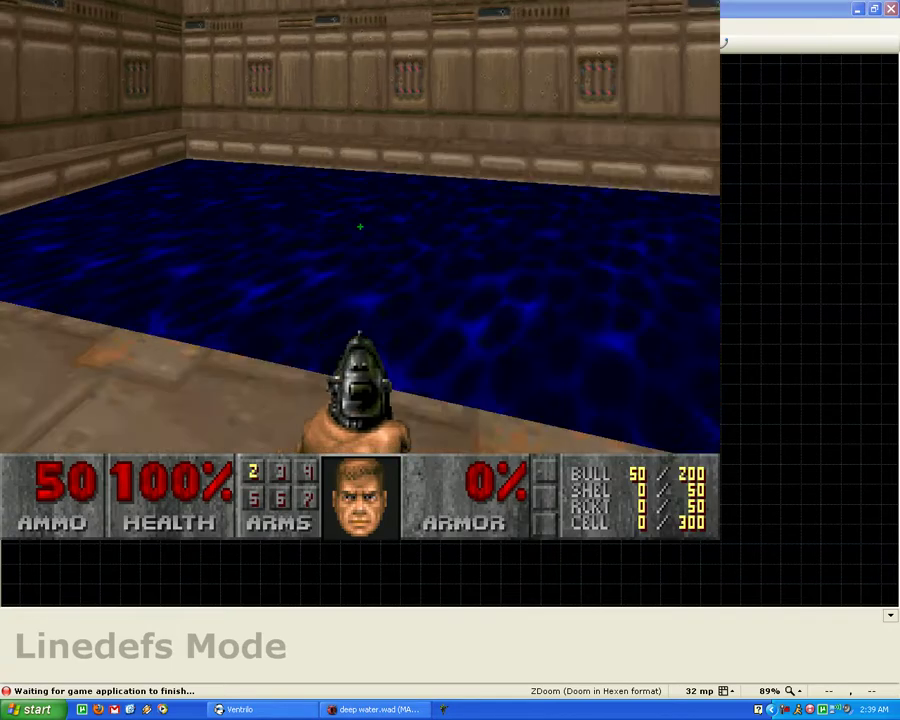
{"action": "key", "text": "Left"}
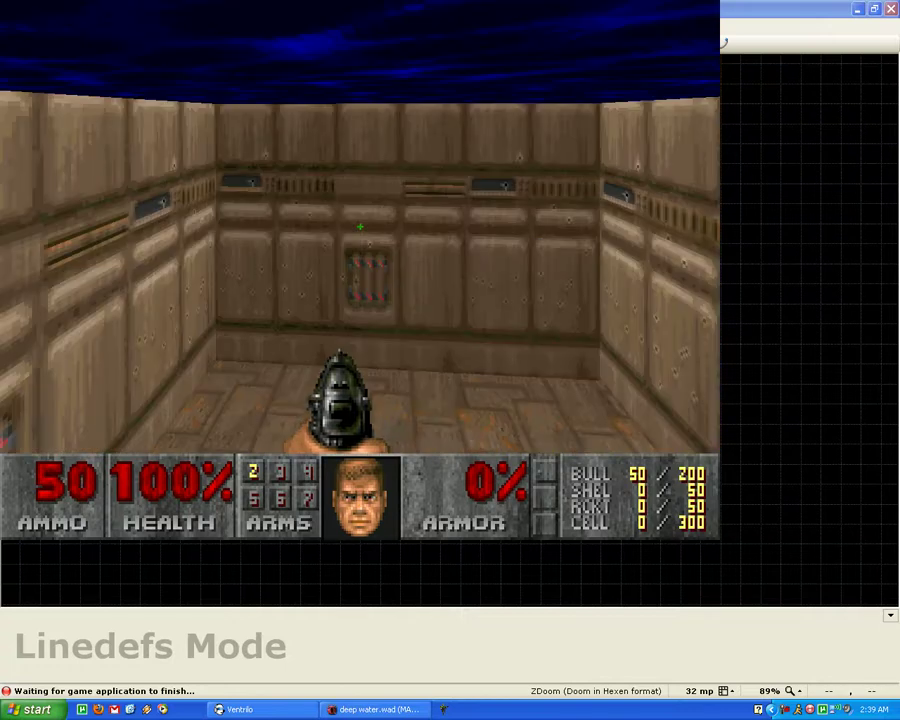
Step: Quit ZDoom from the main menu, confirming with Y
{"action": "key", "text": "Escape"}
{"action": "key", "text": "Up"}
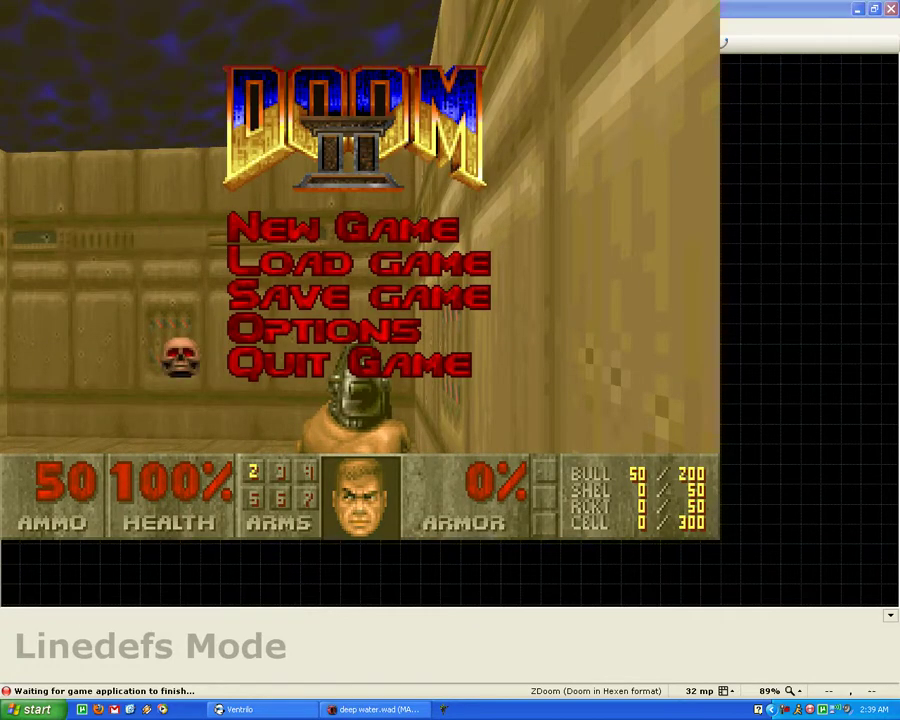
{"action": "key", "text": "Return"}
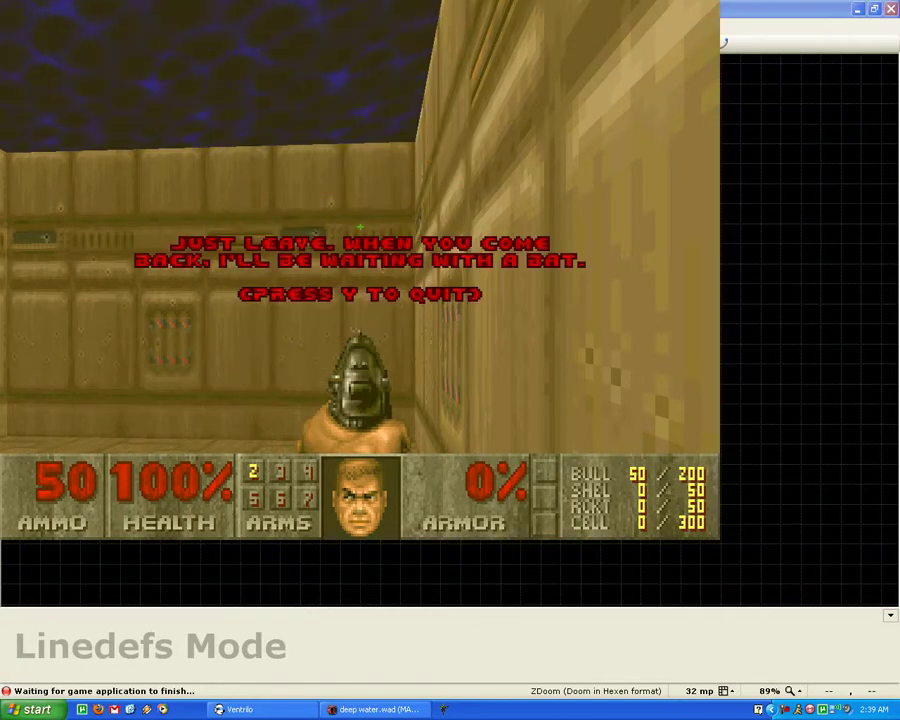
{"action": "key", "text": "y"}
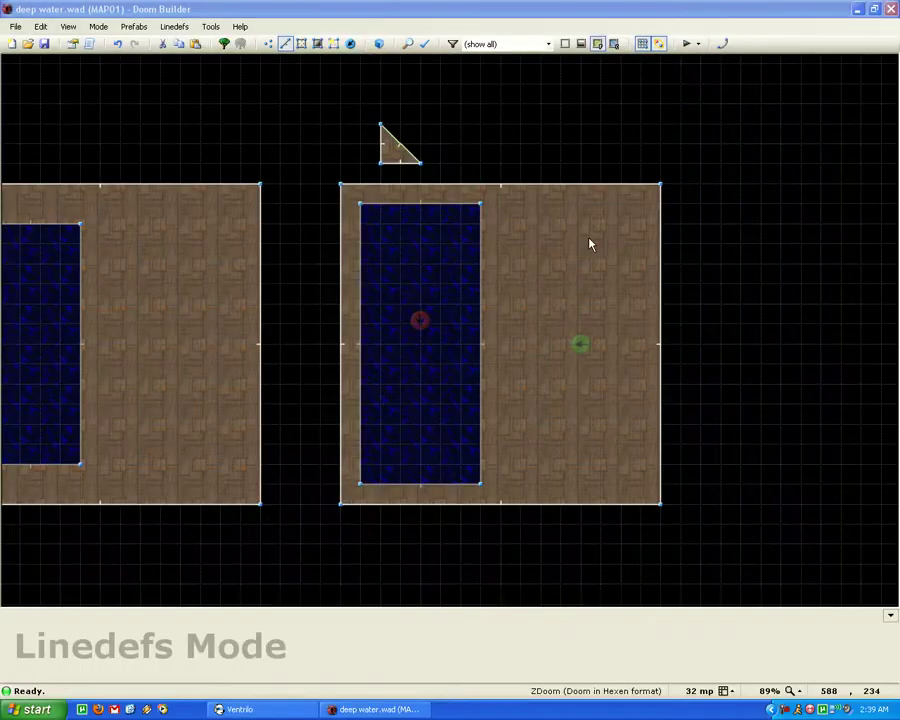
Step: Insert a new thing in the triangular dummy sector and set its type to ZDoom Deep Water
{"action": "left_click", "coordinate": [350, 43]}
{"action": "scroll", "coordinate": [395, 130], "scroll_direction": "up", "scroll_amount": 1}
{"action": "scroll", "coordinate": [392, 128], "scroll_direction": "up", "scroll_amount": 1}
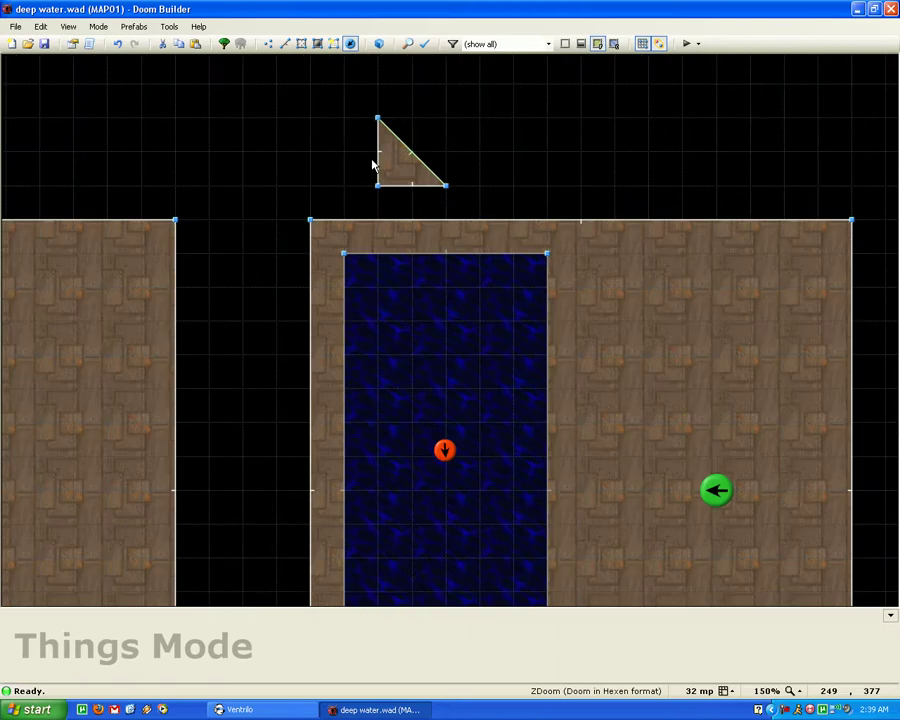
{"action": "key", "text": "Insert"}
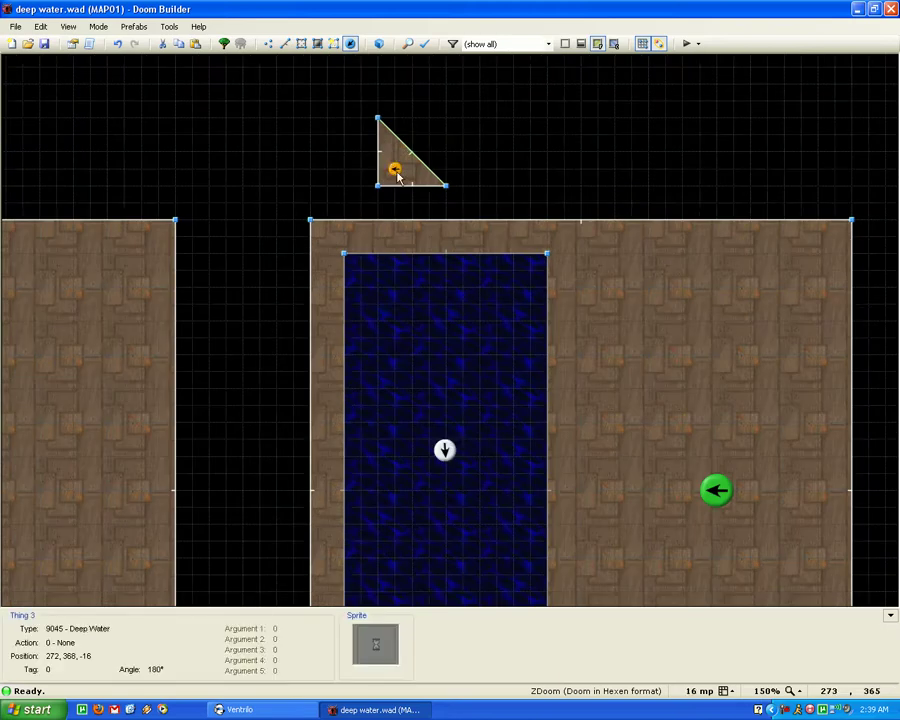
{"action": "right_click", "coordinate": [396, 172]}
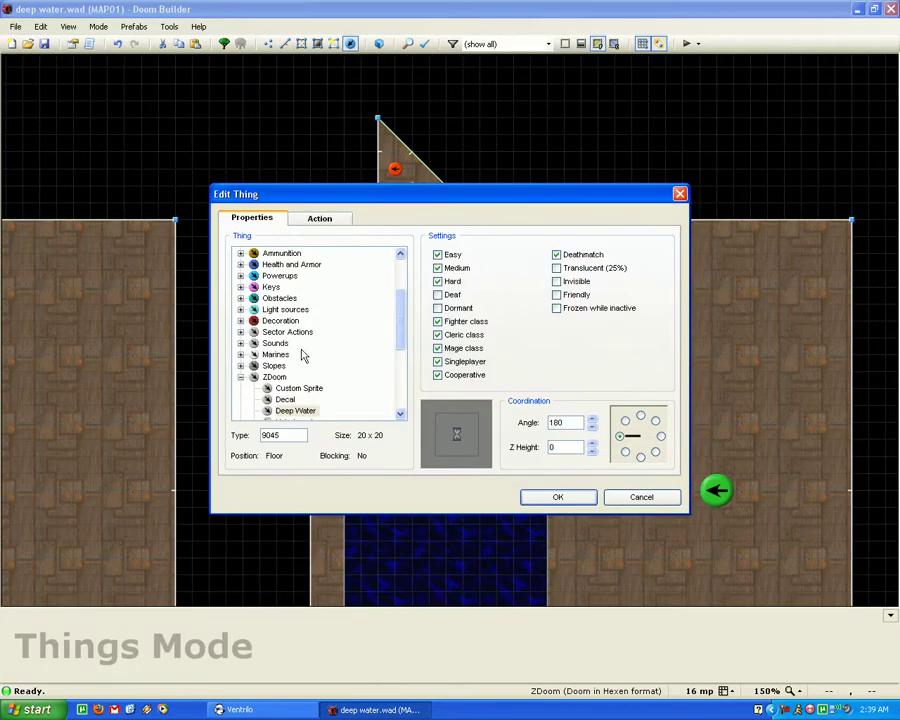
{"action": "scroll", "coordinate": [398, 344], "scroll_direction": "down", "scroll_amount": 2}
{"action": "scroll", "coordinate": [360, 335], "scroll_direction": "down", "scroll_amount": 1}
{"action": "left_click", "coordinate": [300, 331]}
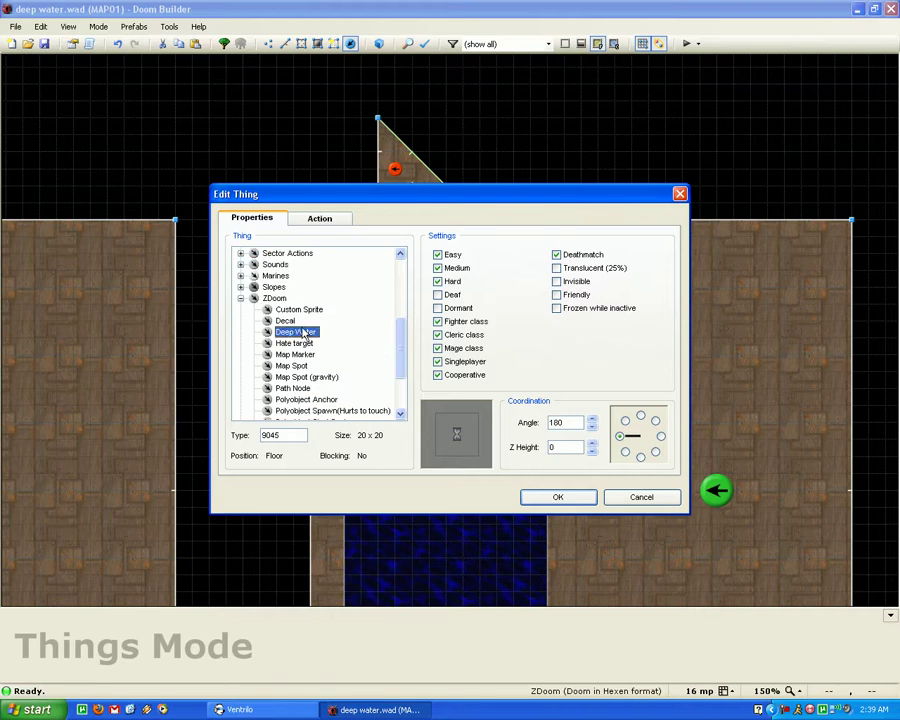
{"action": "left_click", "coordinate": [577, 498]}
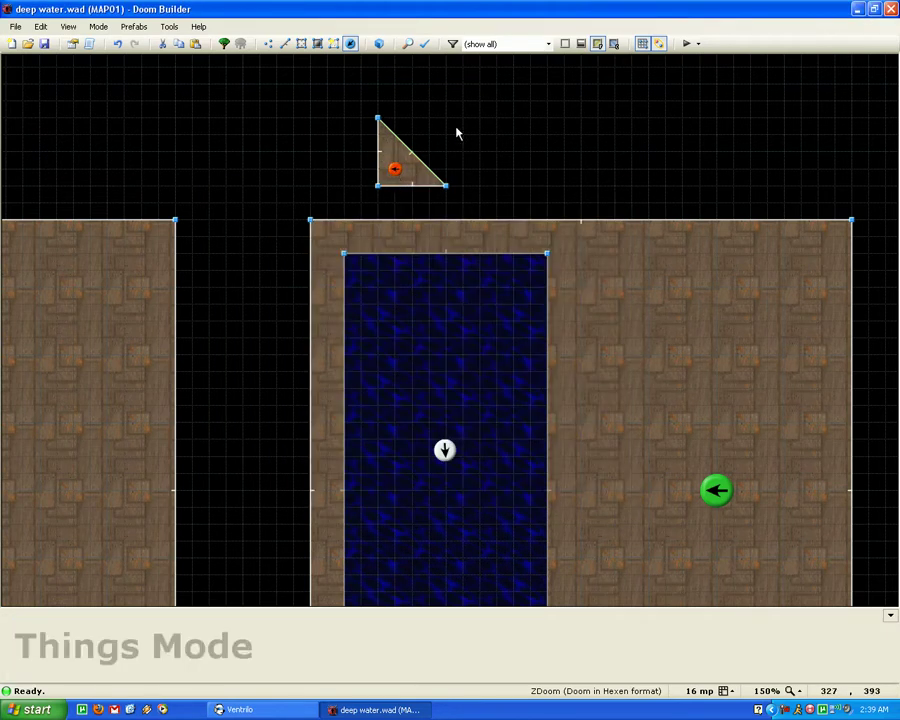
{"action": "scroll", "coordinate": [332, 88], "scroll_direction": "down", "scroll_amount": 1}
{"action": "scroll", "coordinate": [332, 88], "scroll_direction": "down", "scroll_amount": 3}
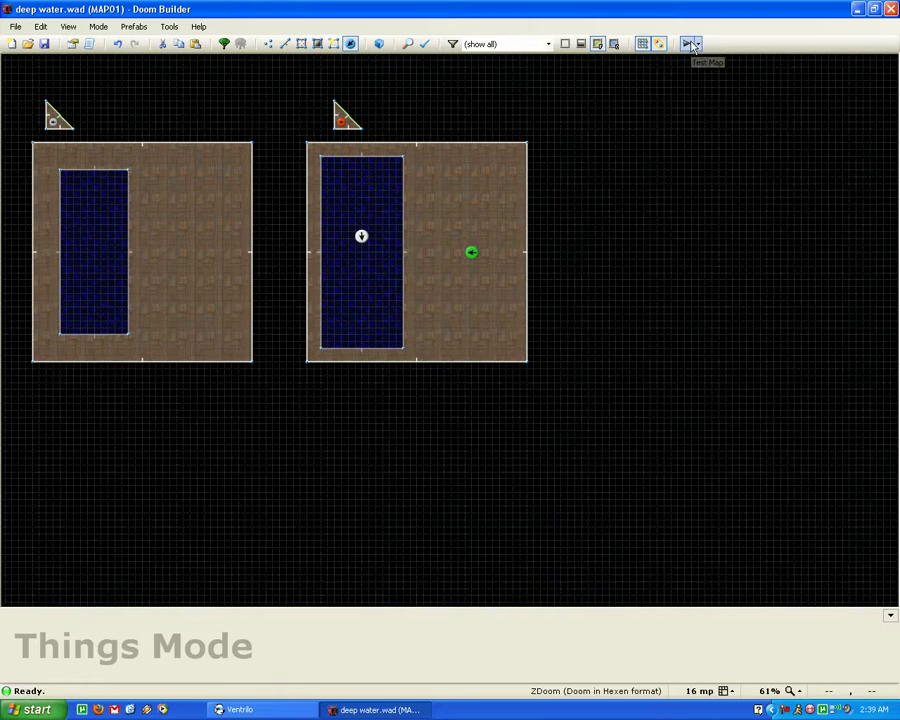
Step: Test-run the map in ZDoom with IDKFA, swimming below and above the water while firing the shotgun
{"action": "left_click", "coordinate": [681, 43]}
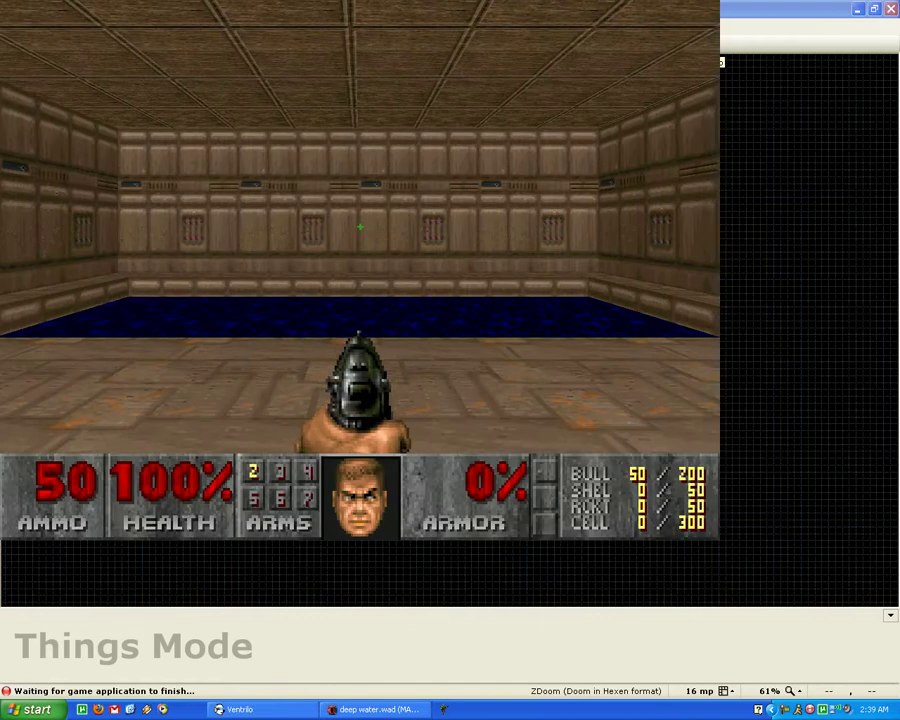
{"action": "type", "text": "idkfa"}
{"action": "key", "text": "Up"}
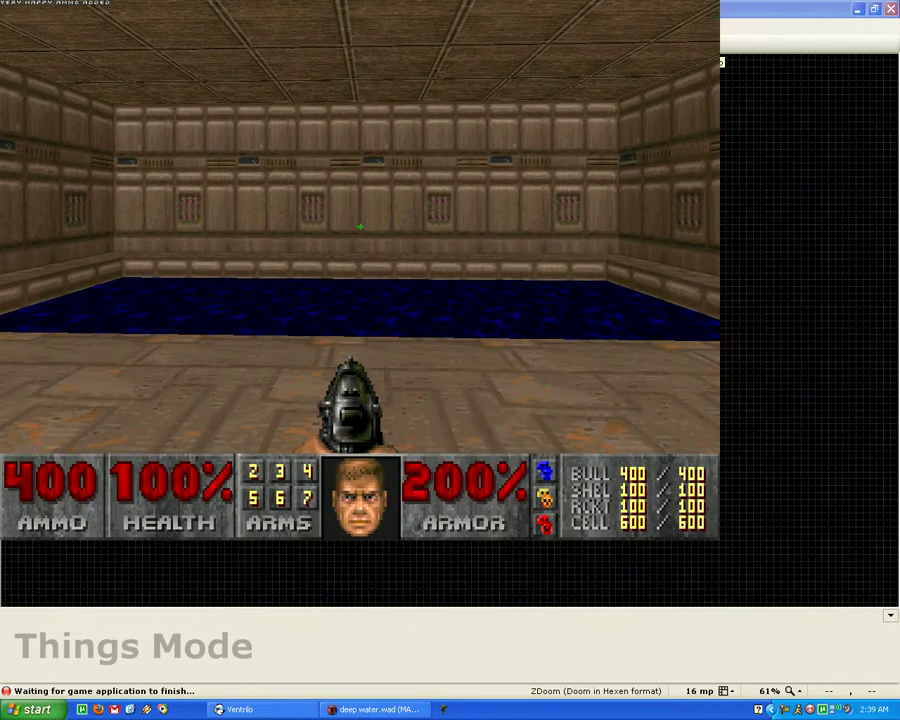
{"action": "key", "text": "3"}
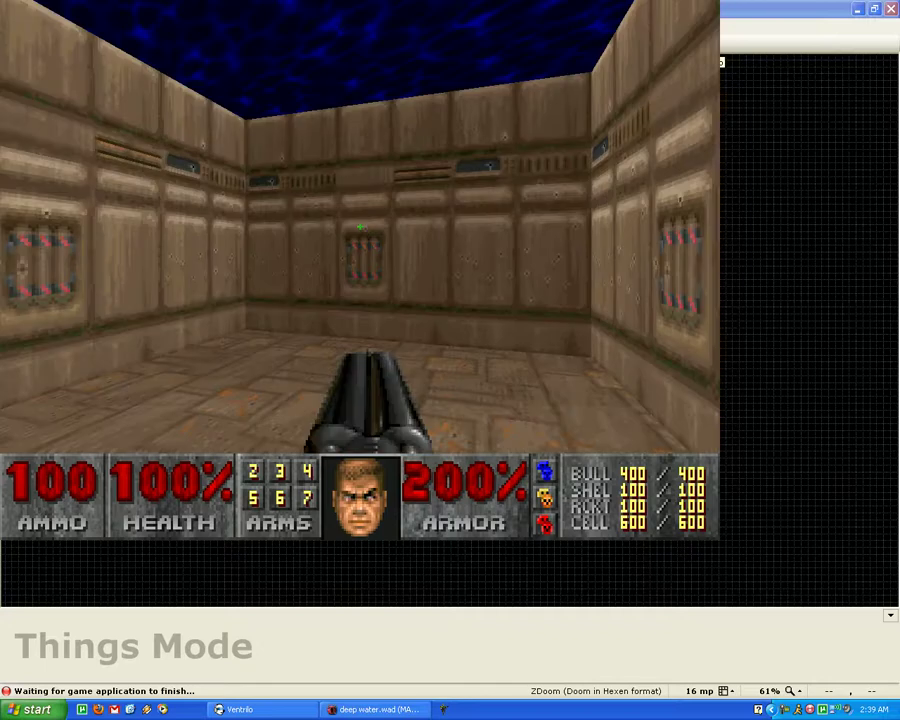
{"action": "key", "text": "space"}
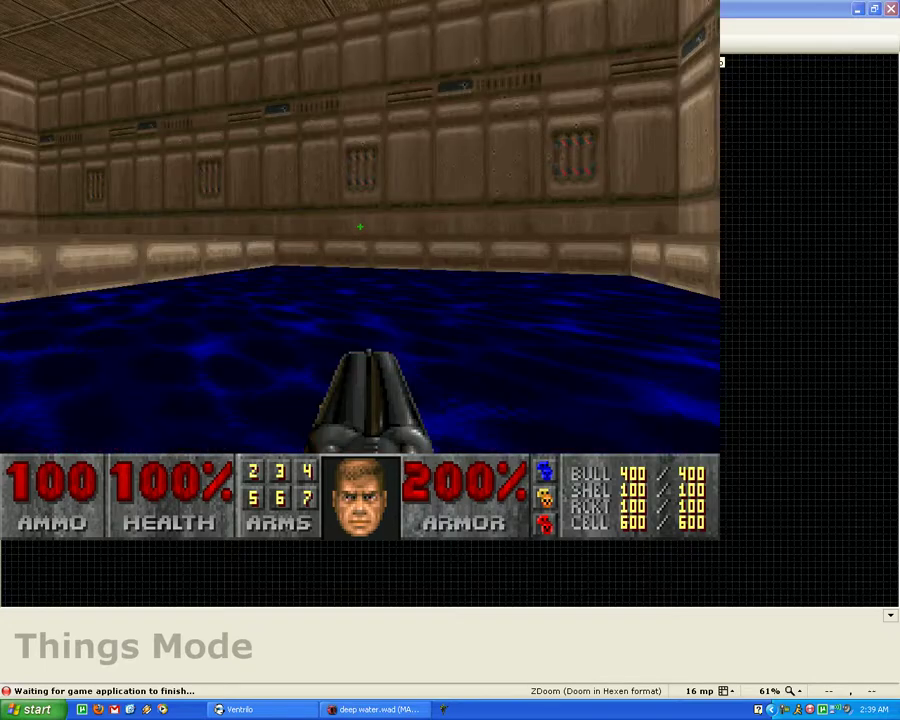
{"action": "key", "text": "ctrl"}
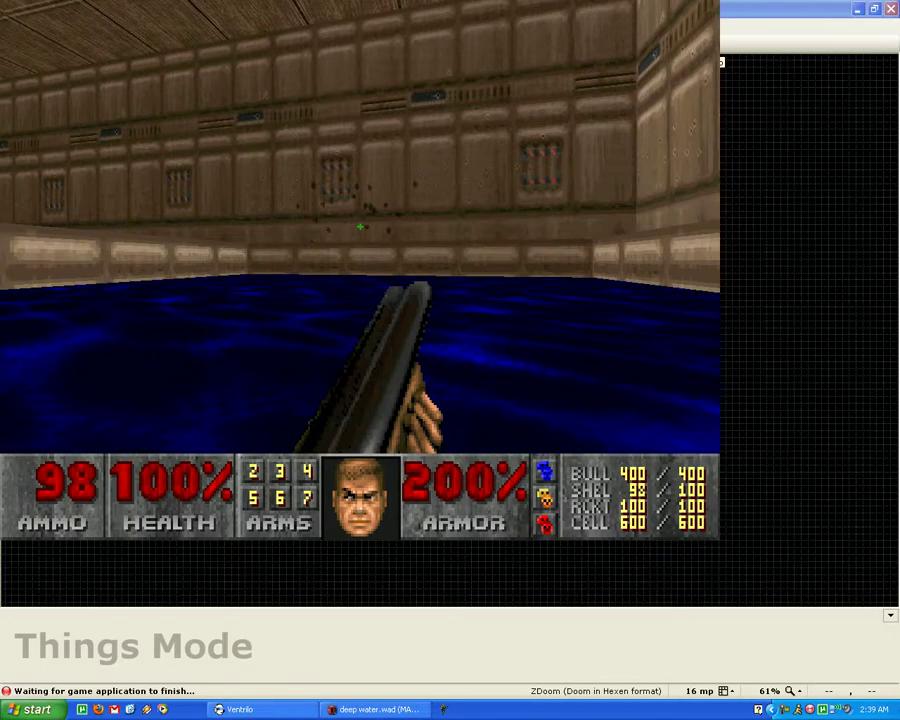
{"action": "key", "text": "ctrl"}
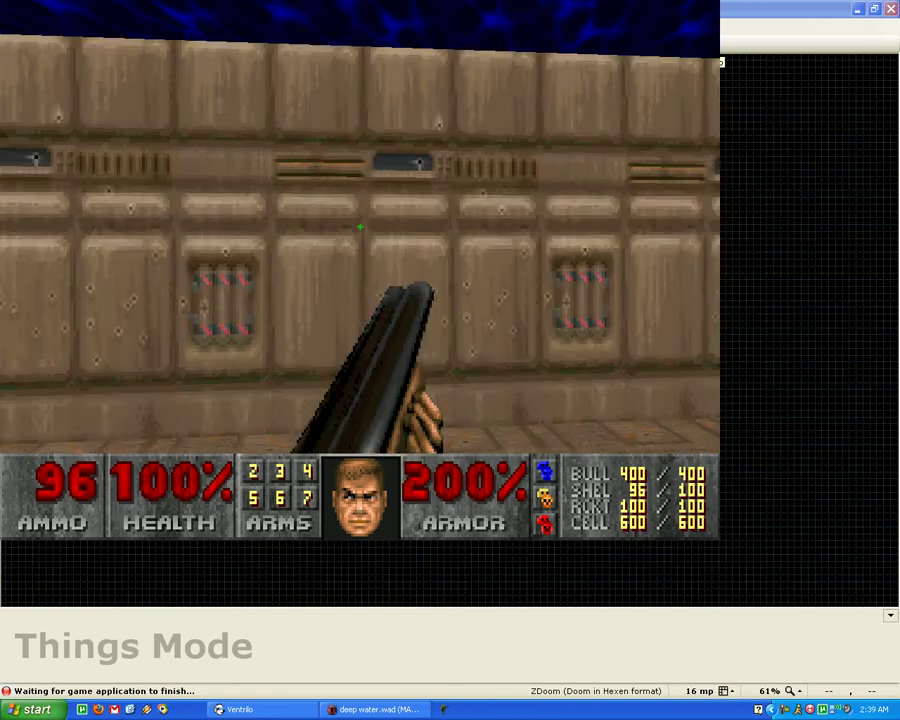
{"action": "key", "text": "ctrl"}
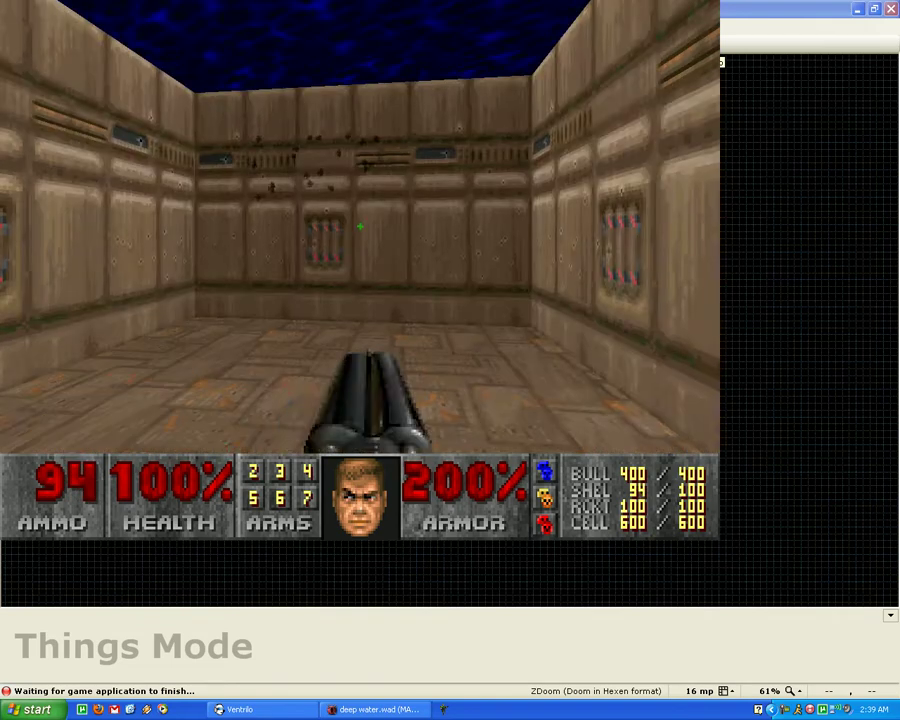
{"action": "key", "text": "ctrl"}
Step: Quit ZDoom from its main menu and return to Doom Builder
{"action": "key", "text": "Escape"}
{"action": "key", "text": "Up"}
{"action": "key", "text": "Return"}
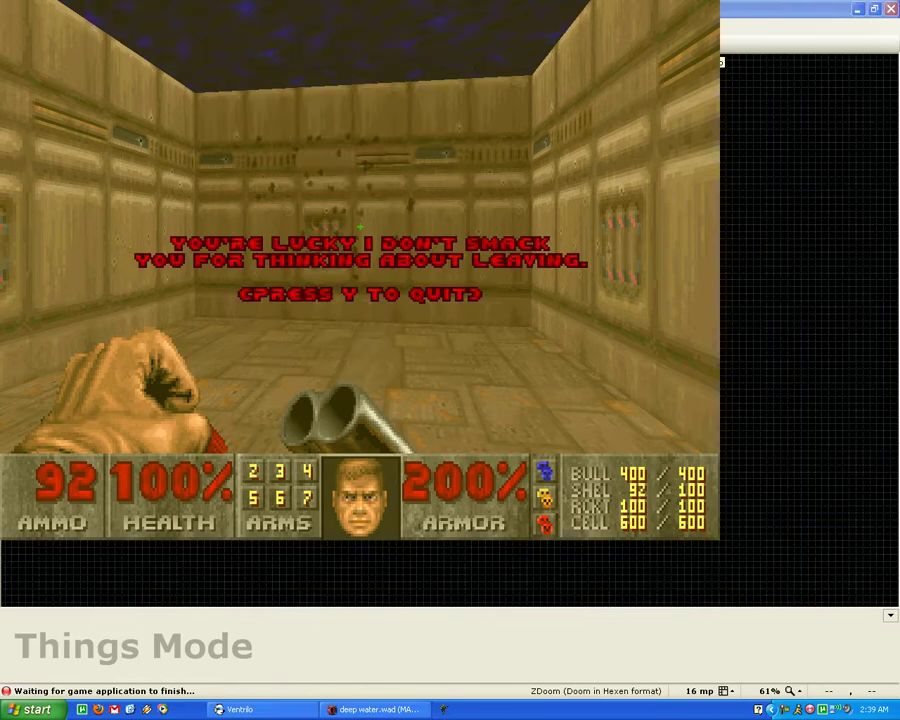
{"action": "key", "text": "Escape"}
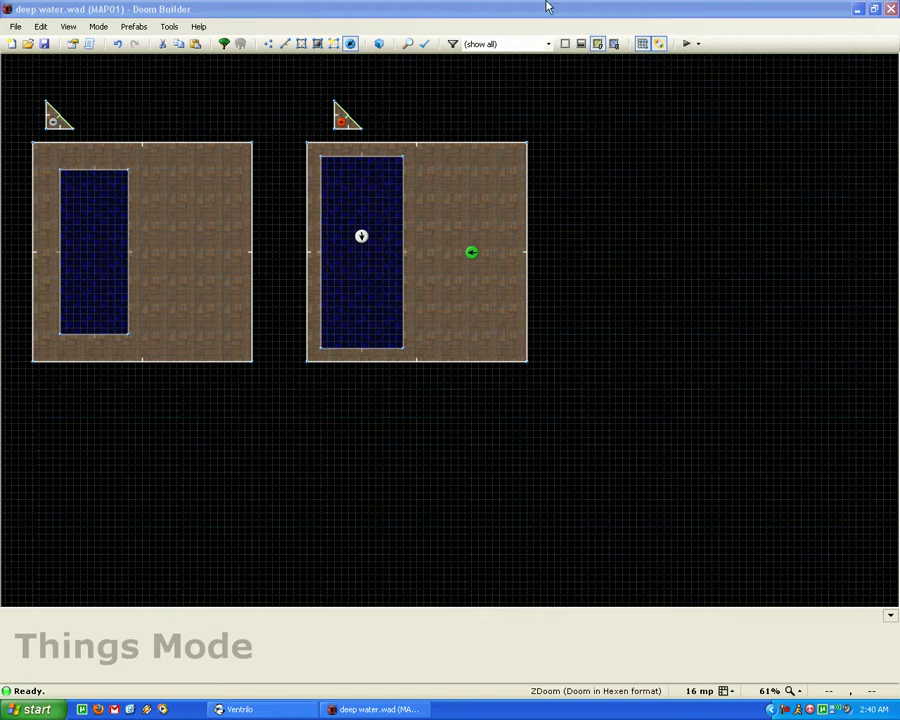
Step: Drag the pool's bottom, left, top and right linedefs inward, shrinking it to about 160 units wide
{"action": "scroll", "coordinate": [645, 420], "scroll_direction": "down", "scroll_amount": 2}
{"action": "scroll", "coordinate": [495, 355], "scroll_direction": "up", "scroll_amount": 1}
{"action": "scroll", "coordinate": [480, 352], "scroll_direction": "up", "scroll_amount": 1}
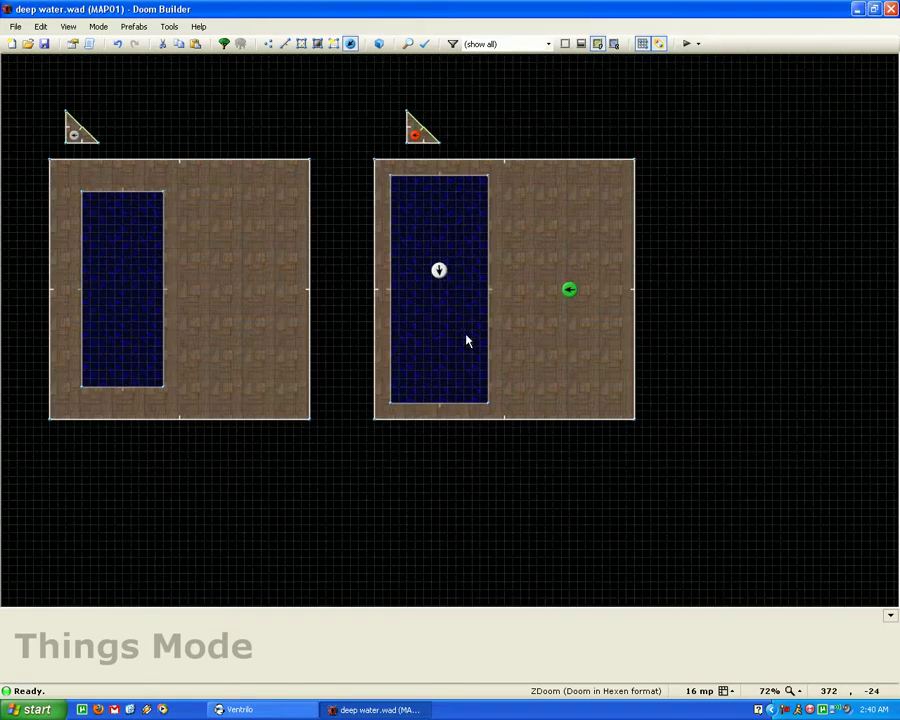
{"action": "left_click", "coordinate": [284, 46]}
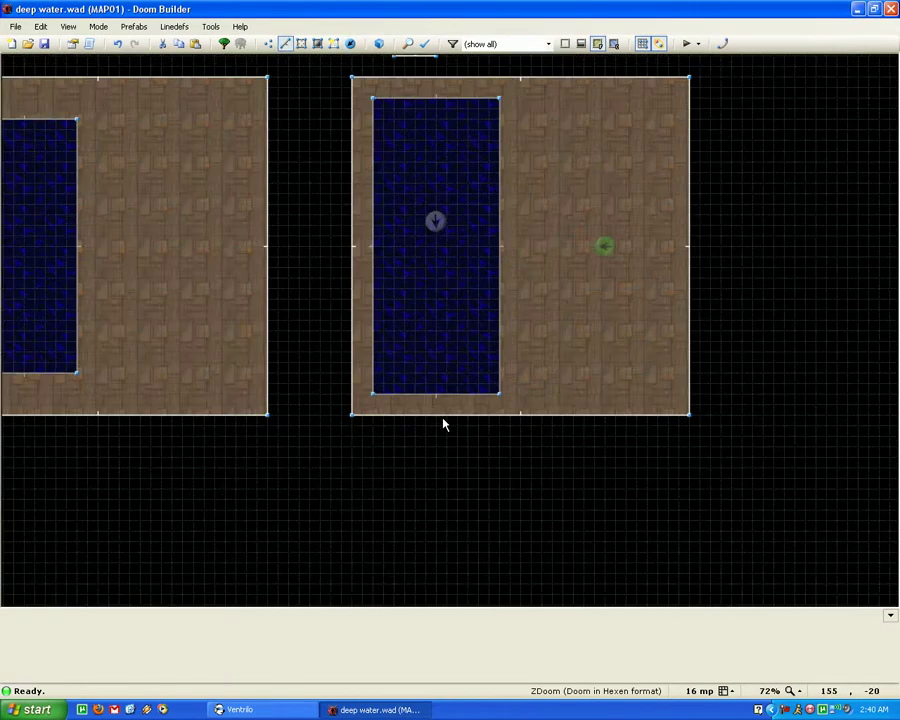
{"action": "left_click_drag", "start_coordinate": [420, 394], "coordinate": [411, 383]}
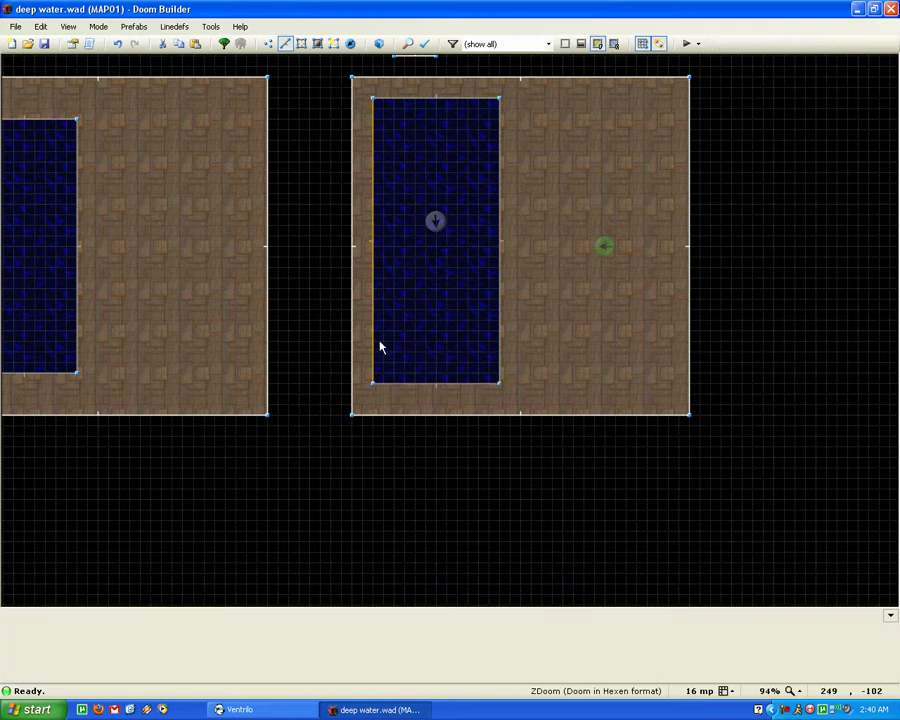
{"action": "left_click", "coordinate": [381, 343]}
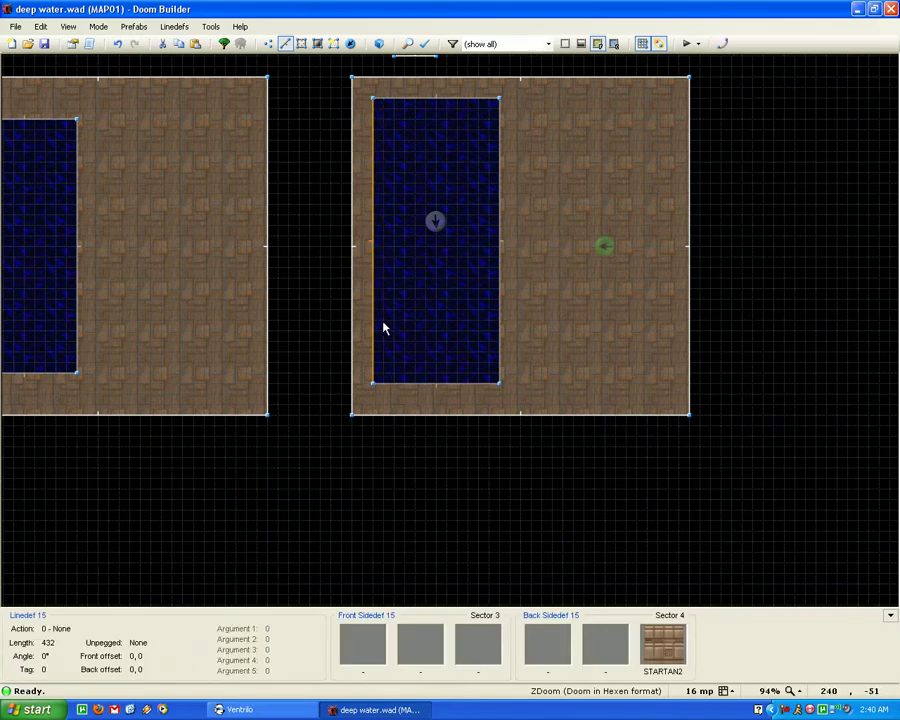
{"action": "left_click_drag", "start_coordinate": [375, 313], "coordinate": [388, 305]}
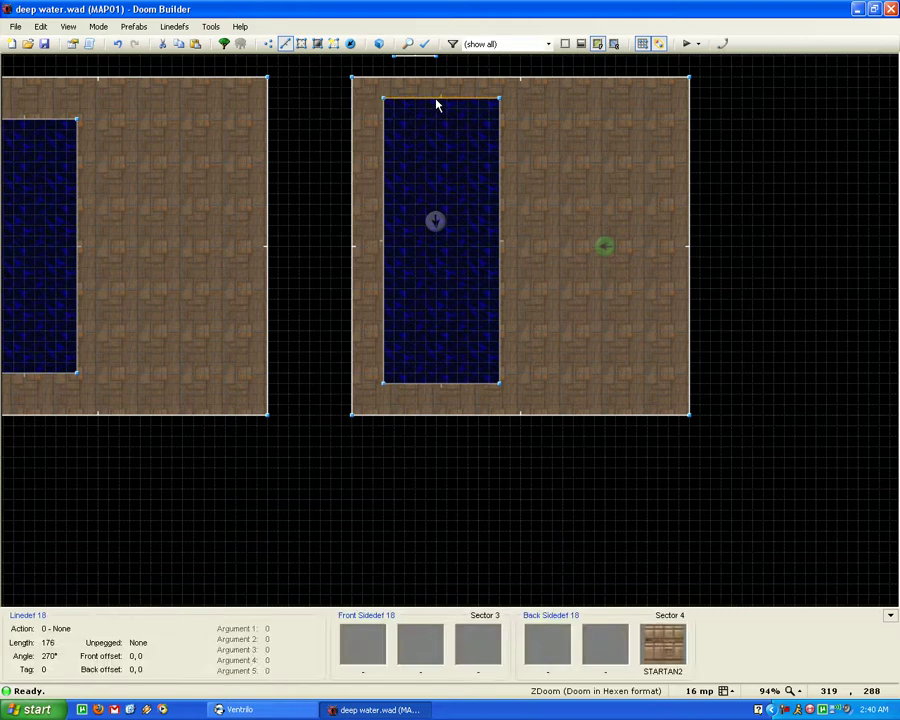
{"action": "left_click_drag", "start_coordinate": [438, 102], "coordinate": [432, 116]}
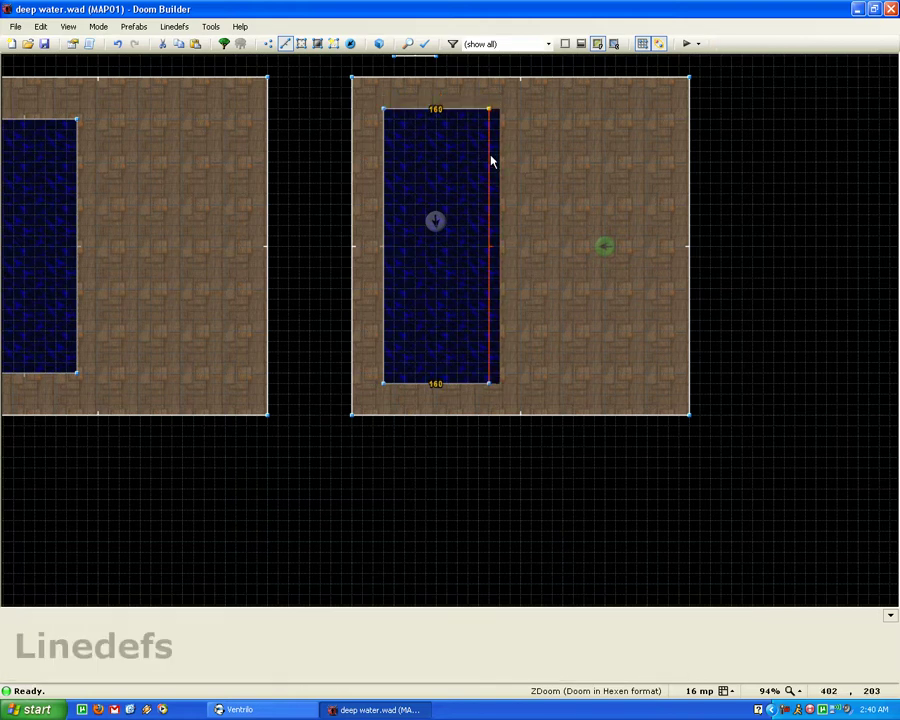
{"action": "left_click_drag", "start_coordinate": [490, 161], "coordinate": [462, 193]}
{"action": "scroll", "coordinate": [464, 193], "scroll_direction": "down", "scroll_amount": 2}
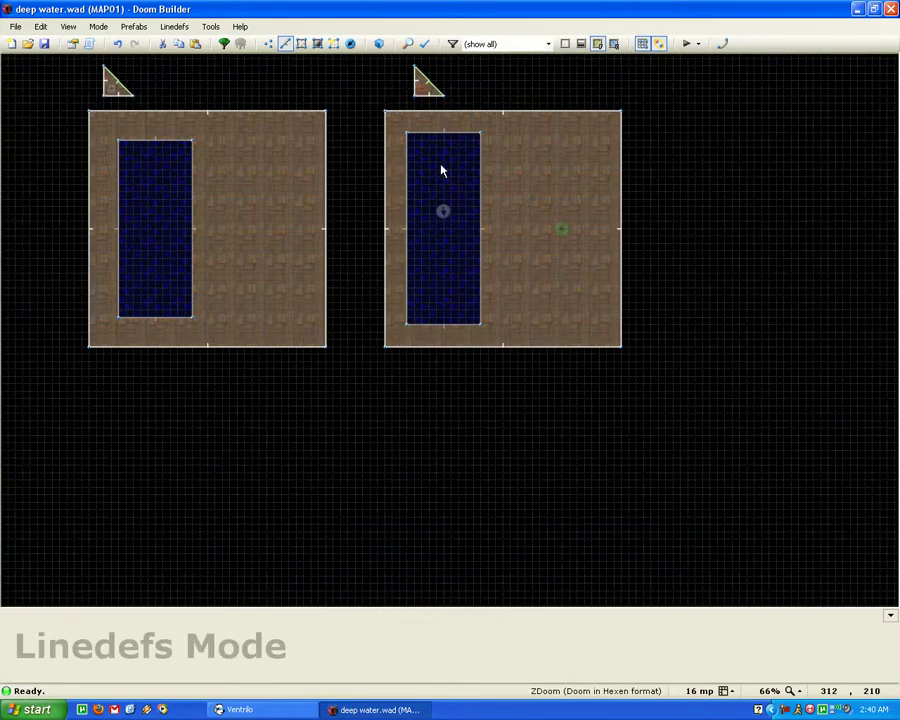